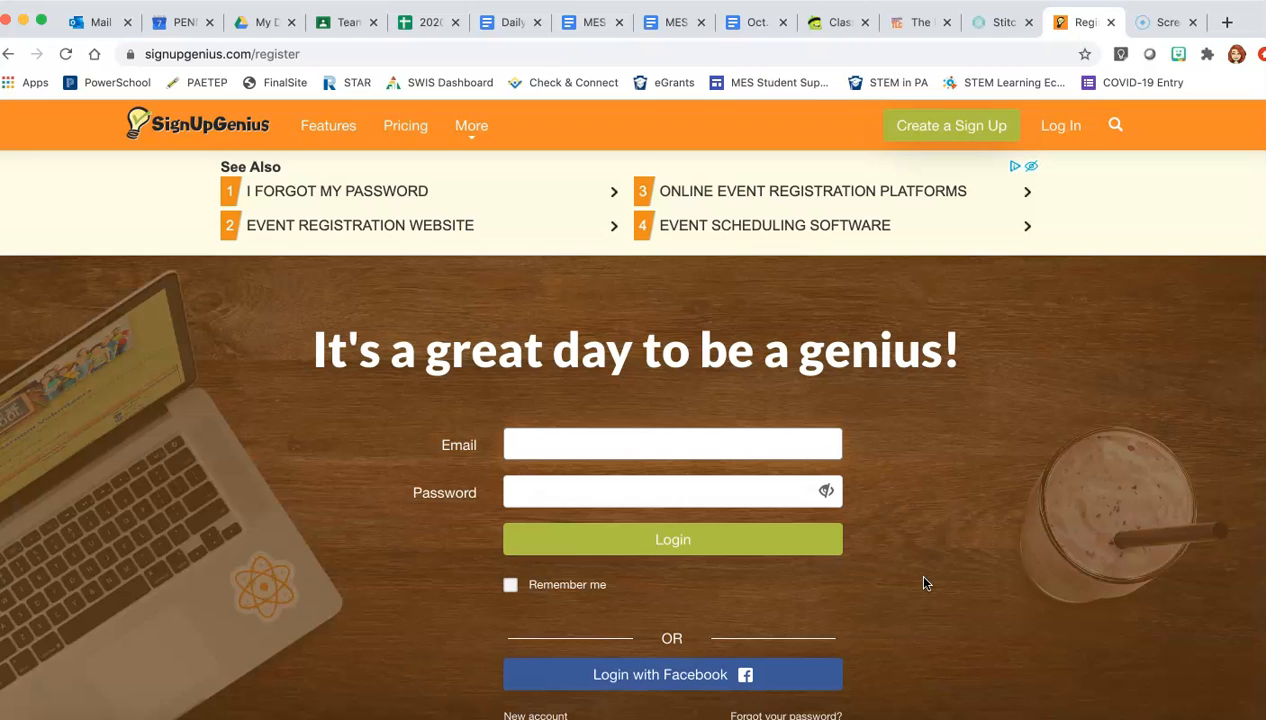
Step: Log in to the account with the saved school e-mail address and its stored password
left_click(707, 438)
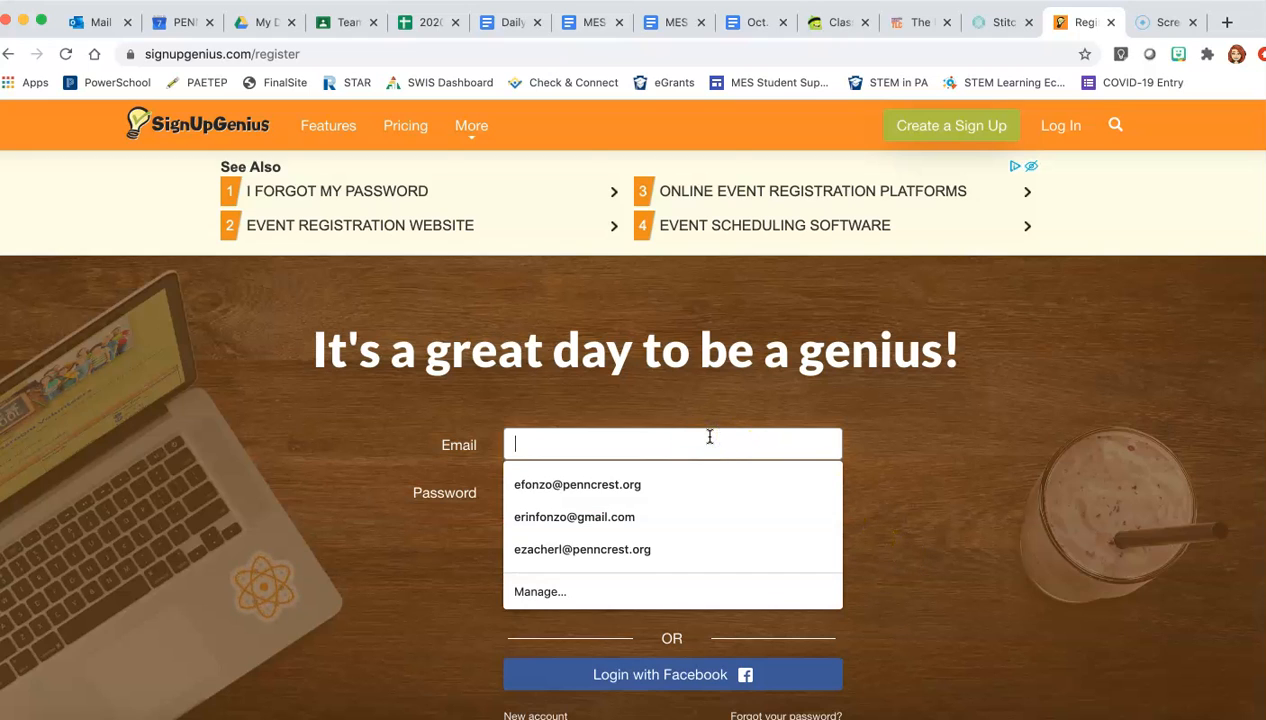
left_click(663, 484)
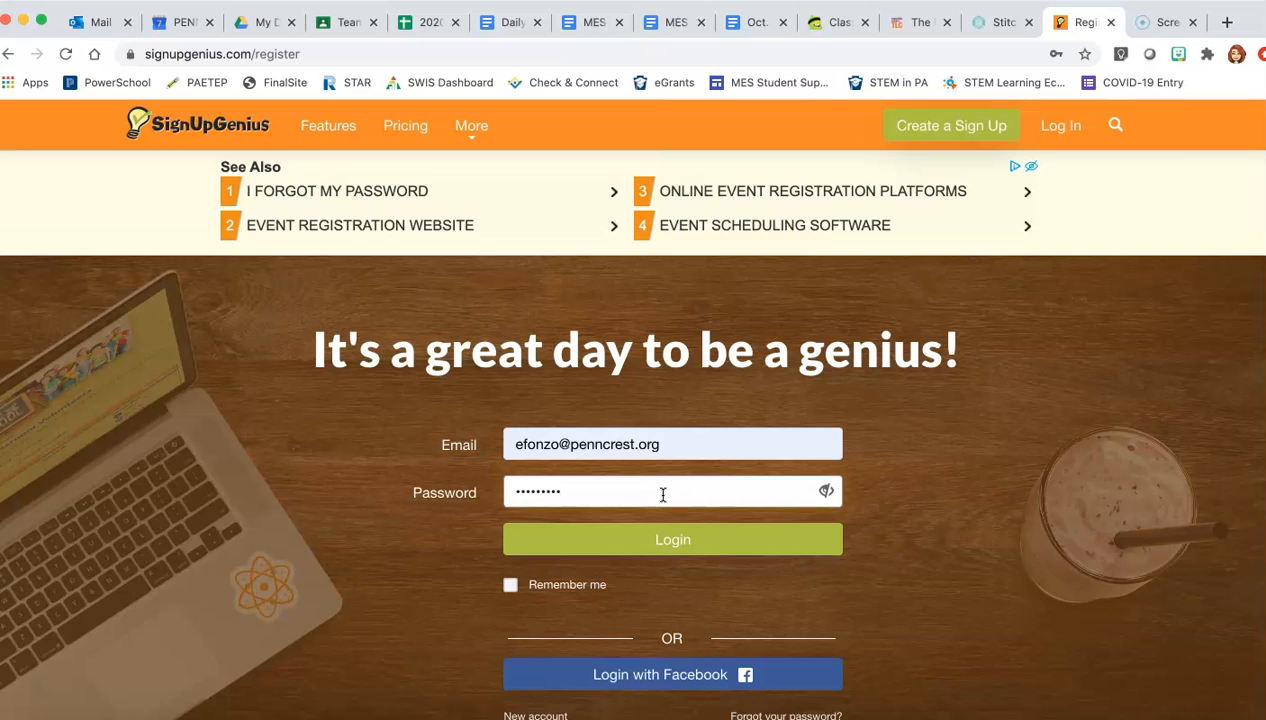
left_click(684, 545)
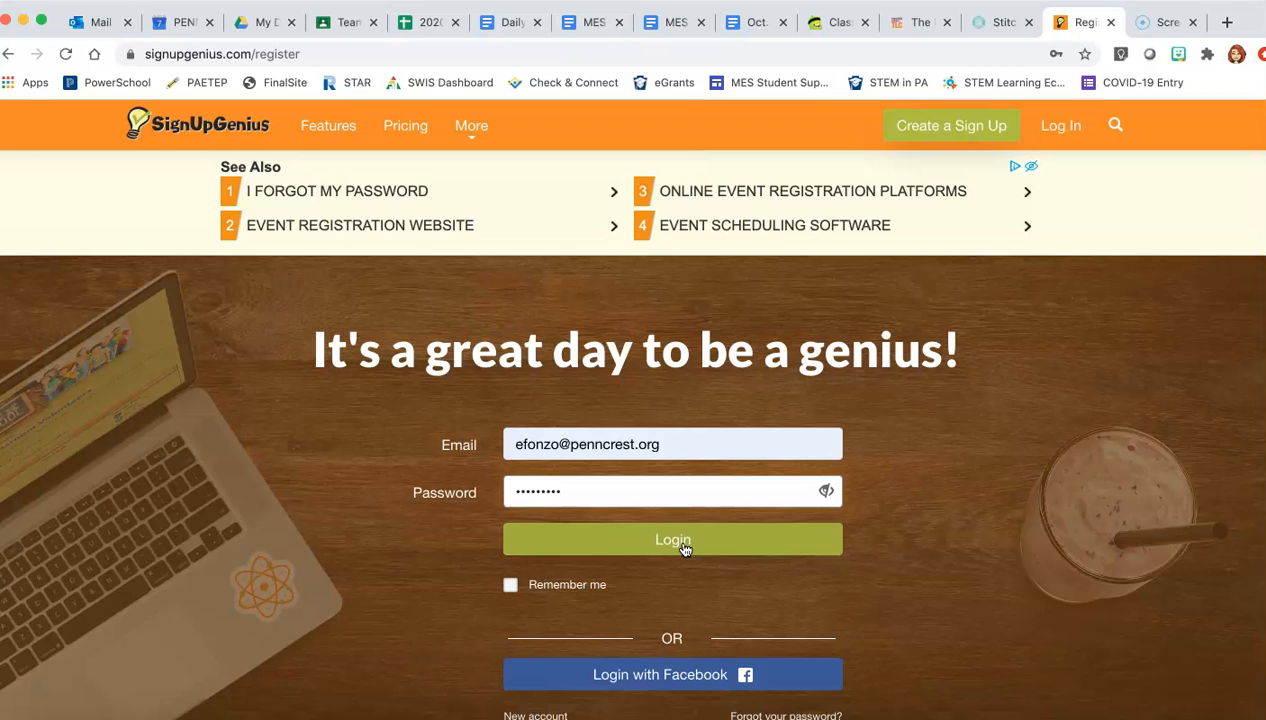
left_click(684, 549)
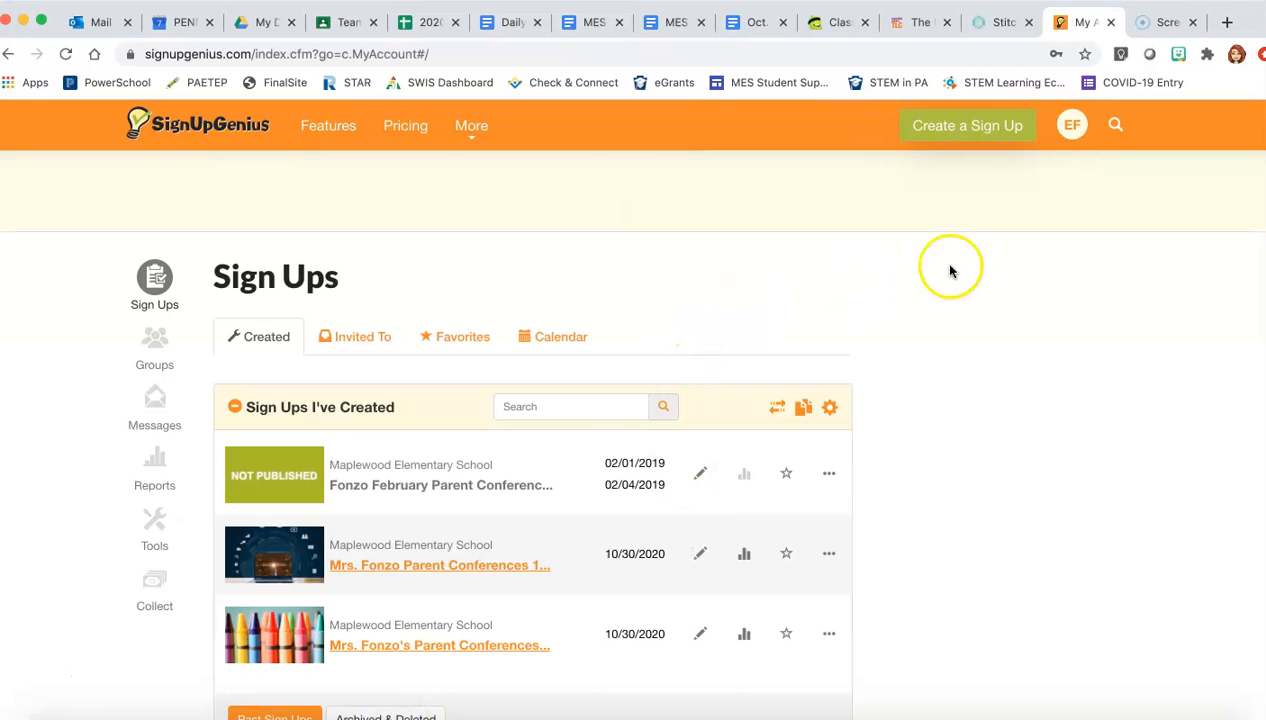
Step: Create a new sign up titled with the teacher's name followed by "October 2020 Parent Conferences"
left_click(958, 127)
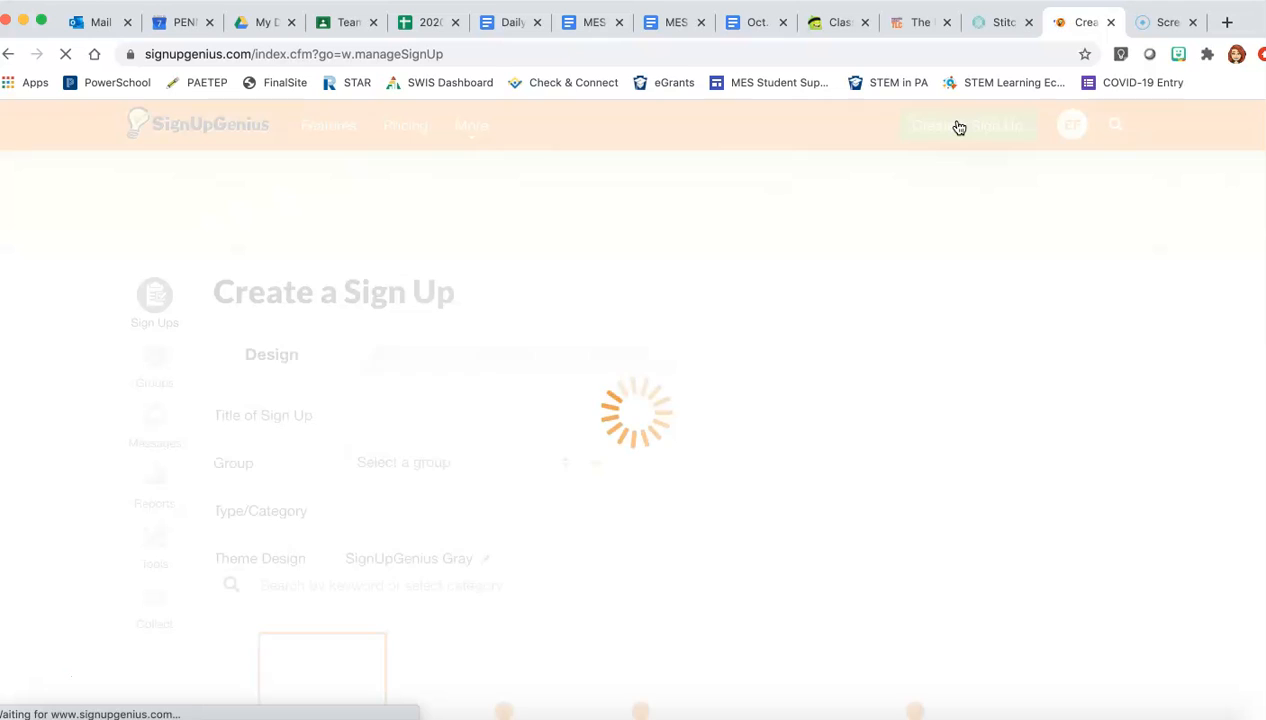
scroll(811, 316, "down", 2)
left_click(568, 316)
type("Mrs. ")
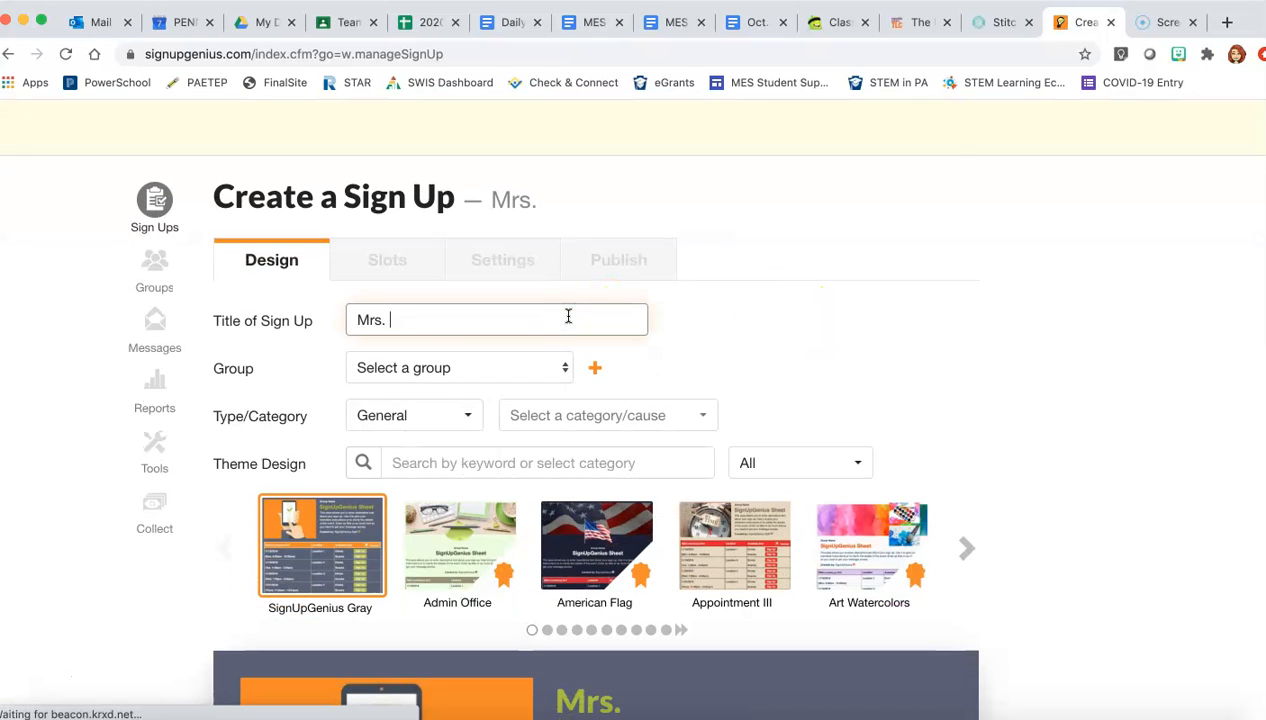
type("Fonzo")
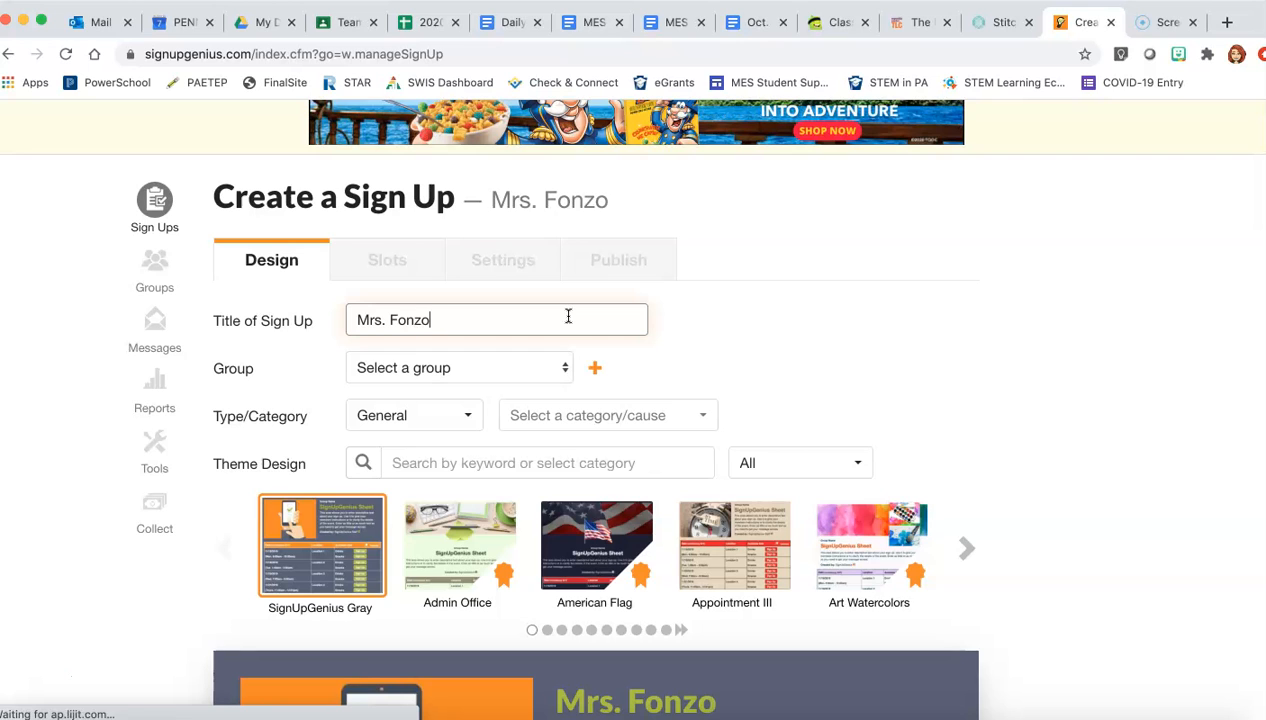
type("'s October 2020")
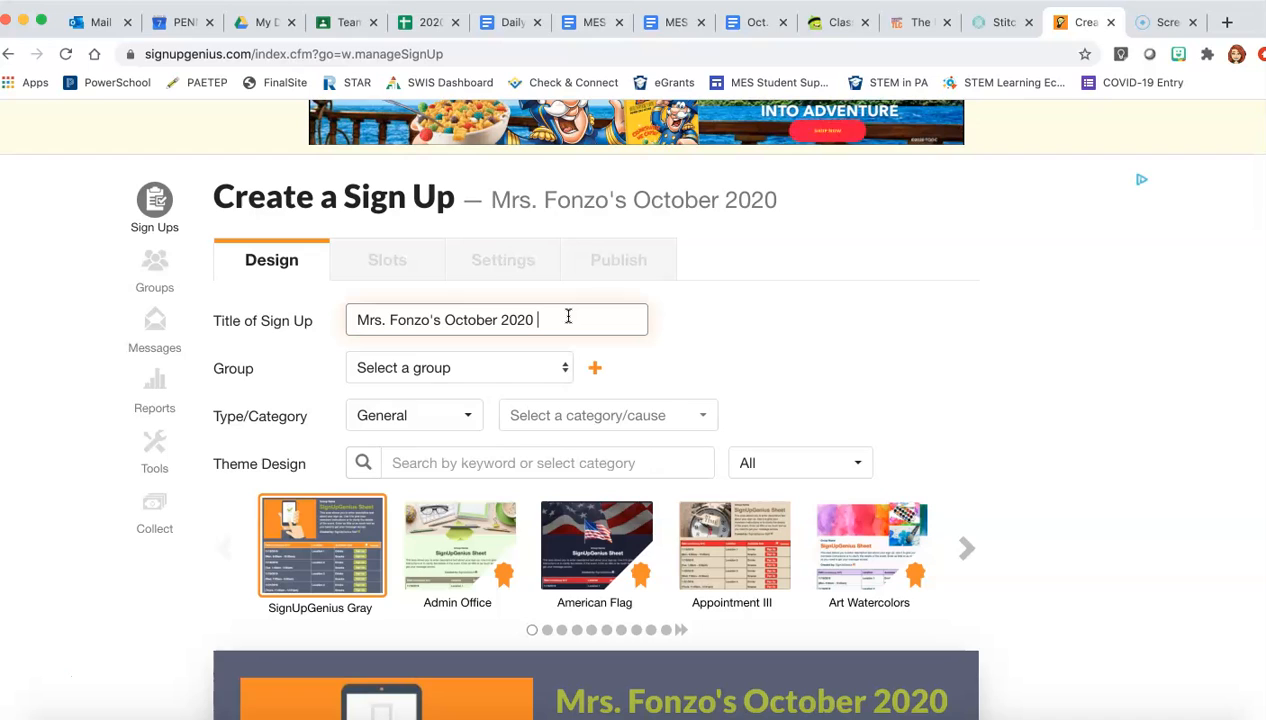
type(" Parnt")
key("BackSpace")
key("BackSpace")
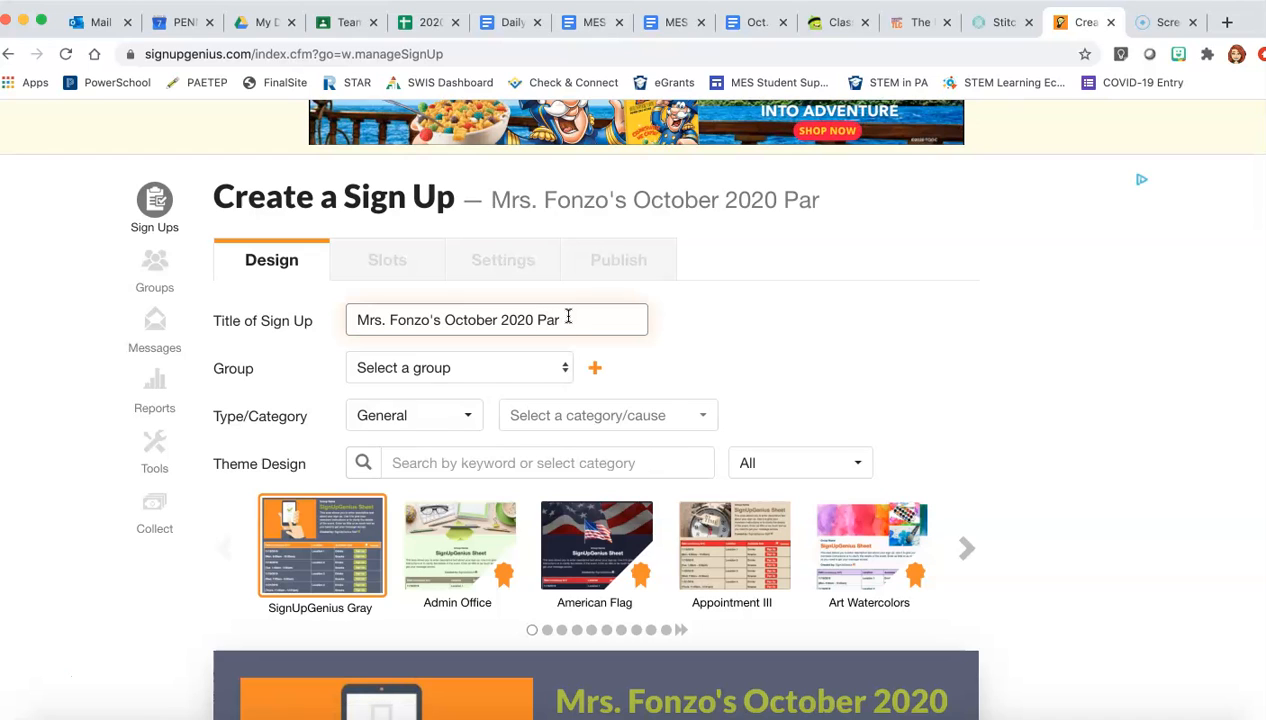
type("ent Conferences")
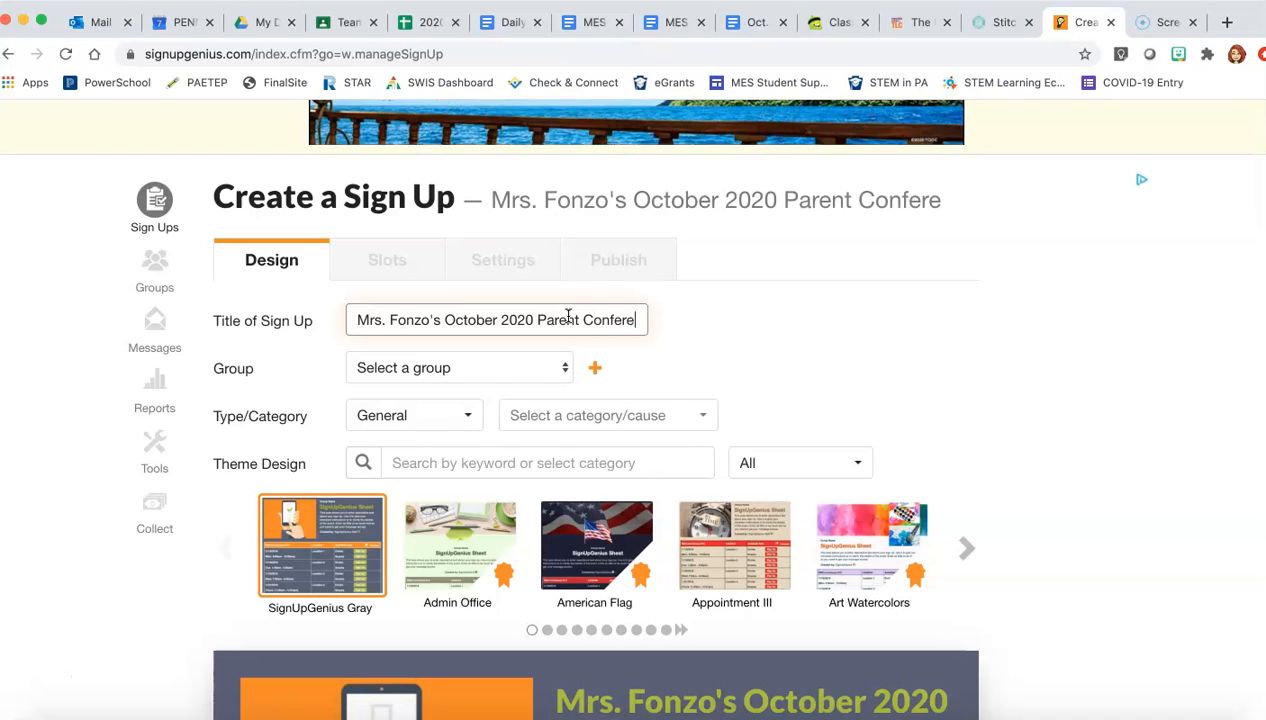
Step: Assign the sign up to the Maplewood Elementary School group, with type Scheduling and category Education
left_click(560, 367)
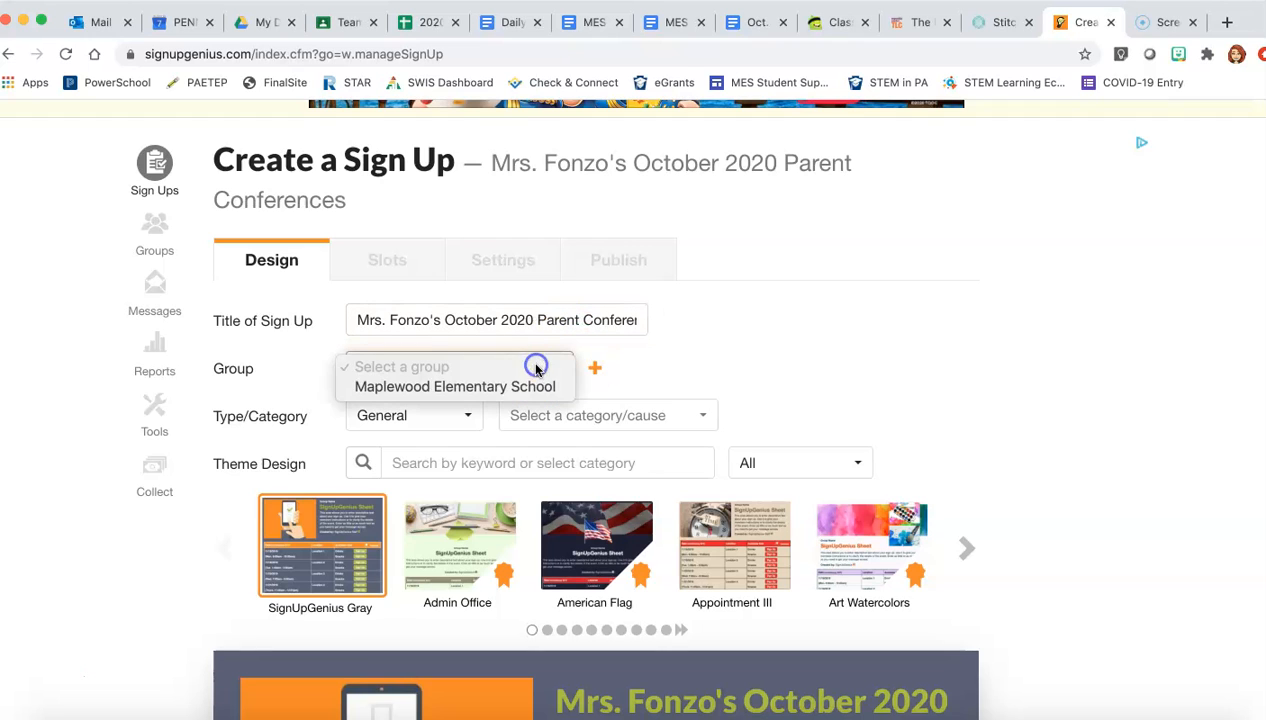
left_click(535, 385)
scroll(671, 408, "down", 1)
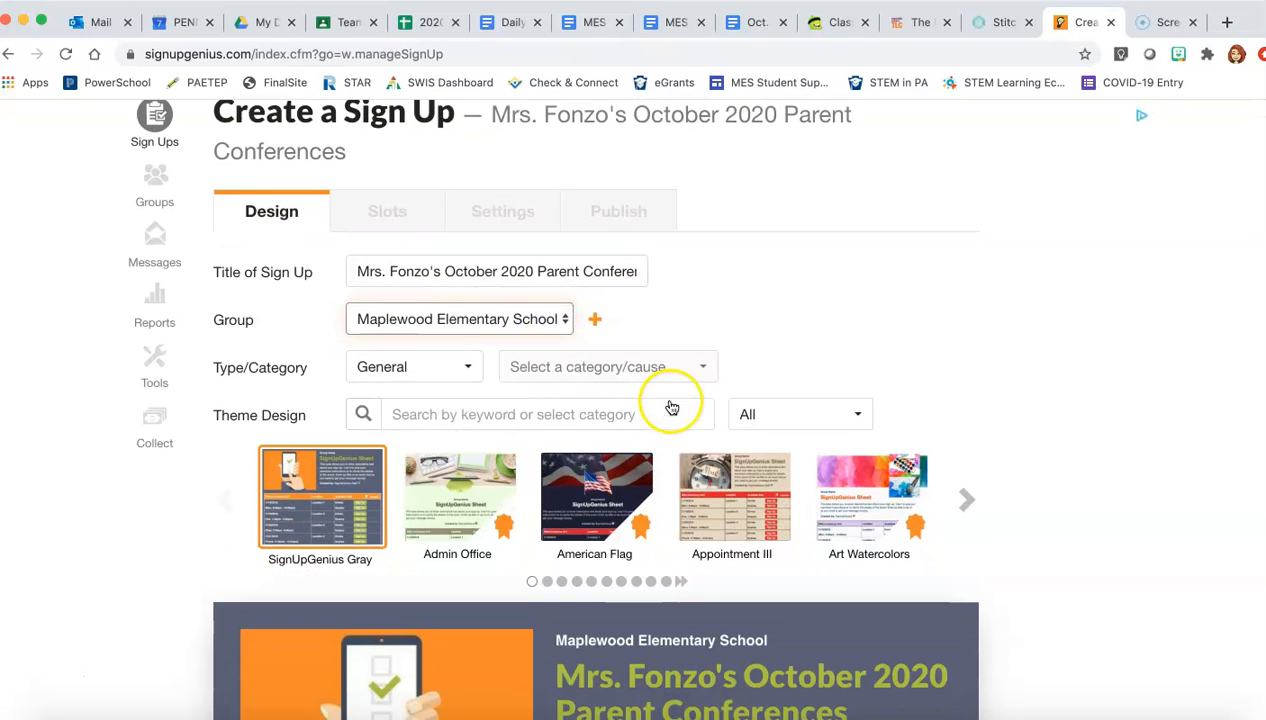
left_click(456, 370)
left_click(449, 455)
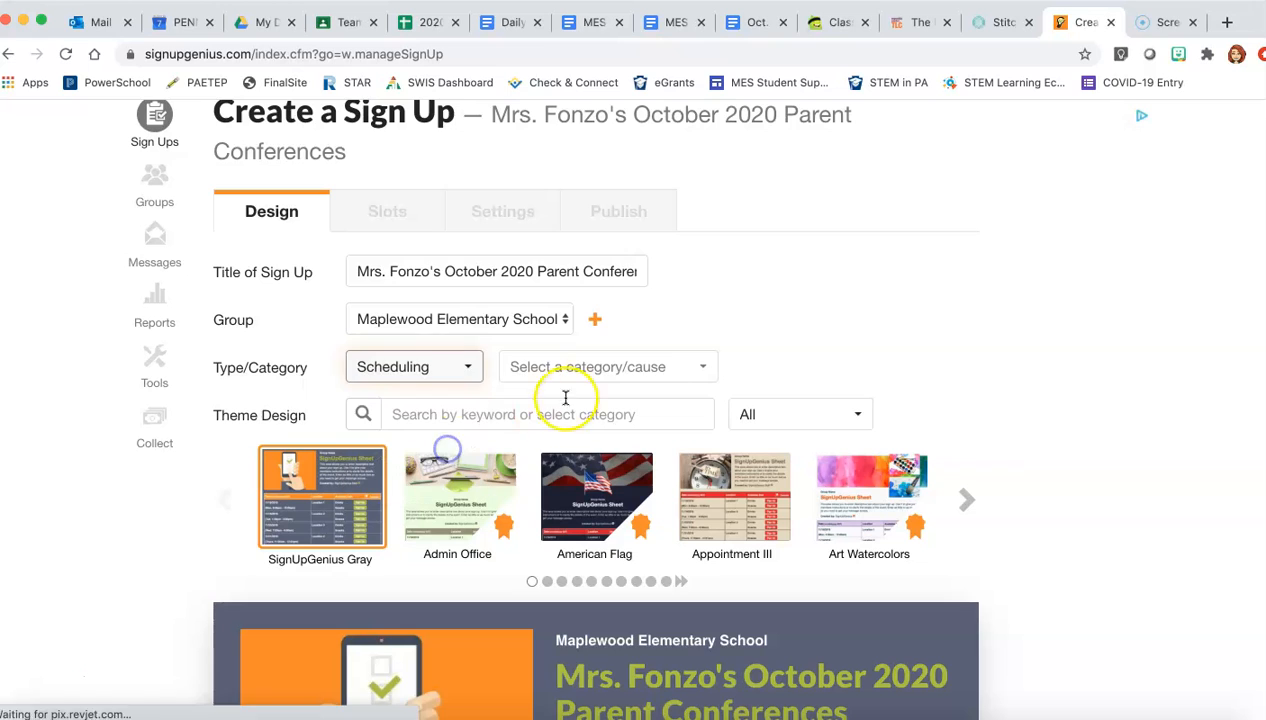
left_click(580, 367)
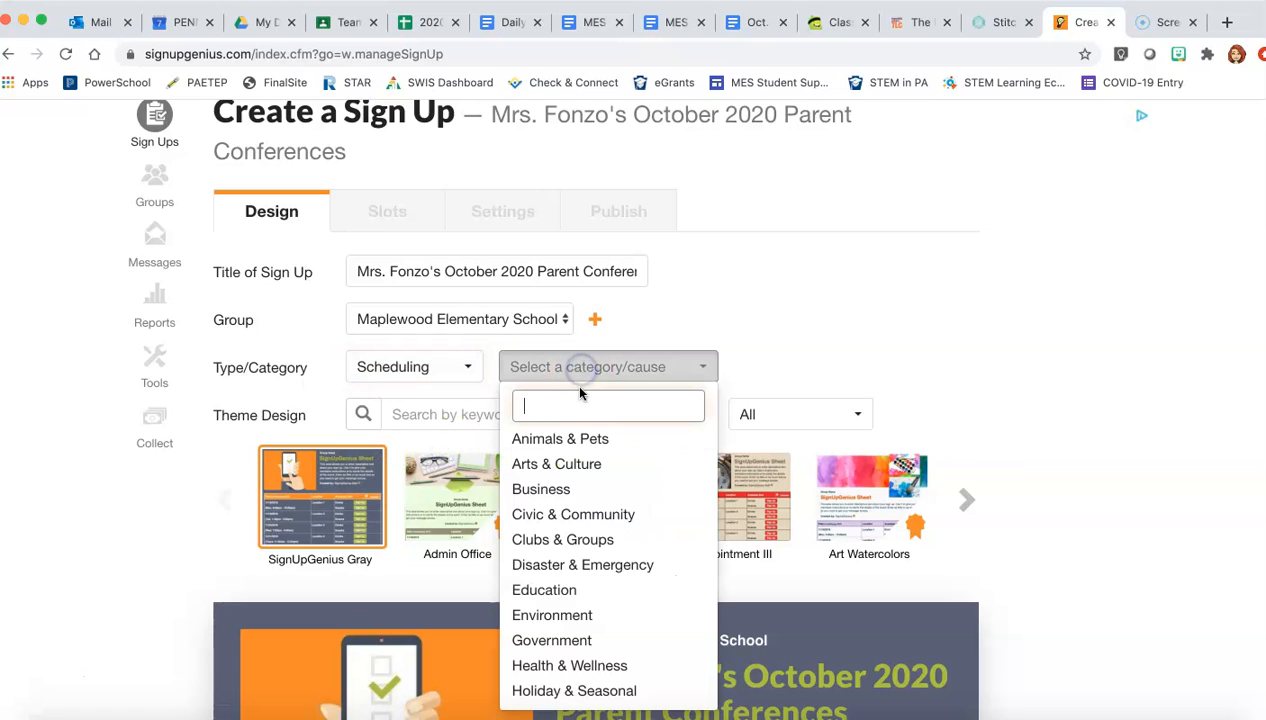
left_click(586, 590)
Step: Apply the open-book "Bible Study/Small ..." theme design to the sign up and save the design stage
scroll(878, 477, "down", 1)
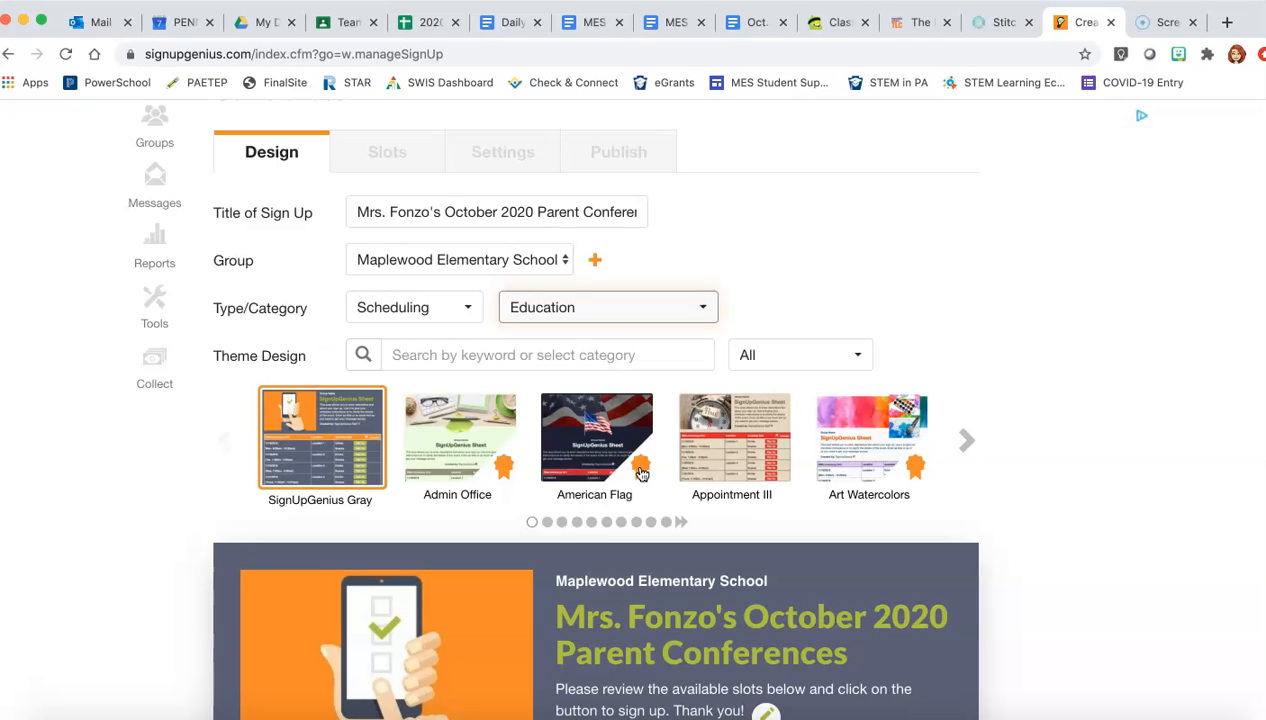
left_click(965, 442)
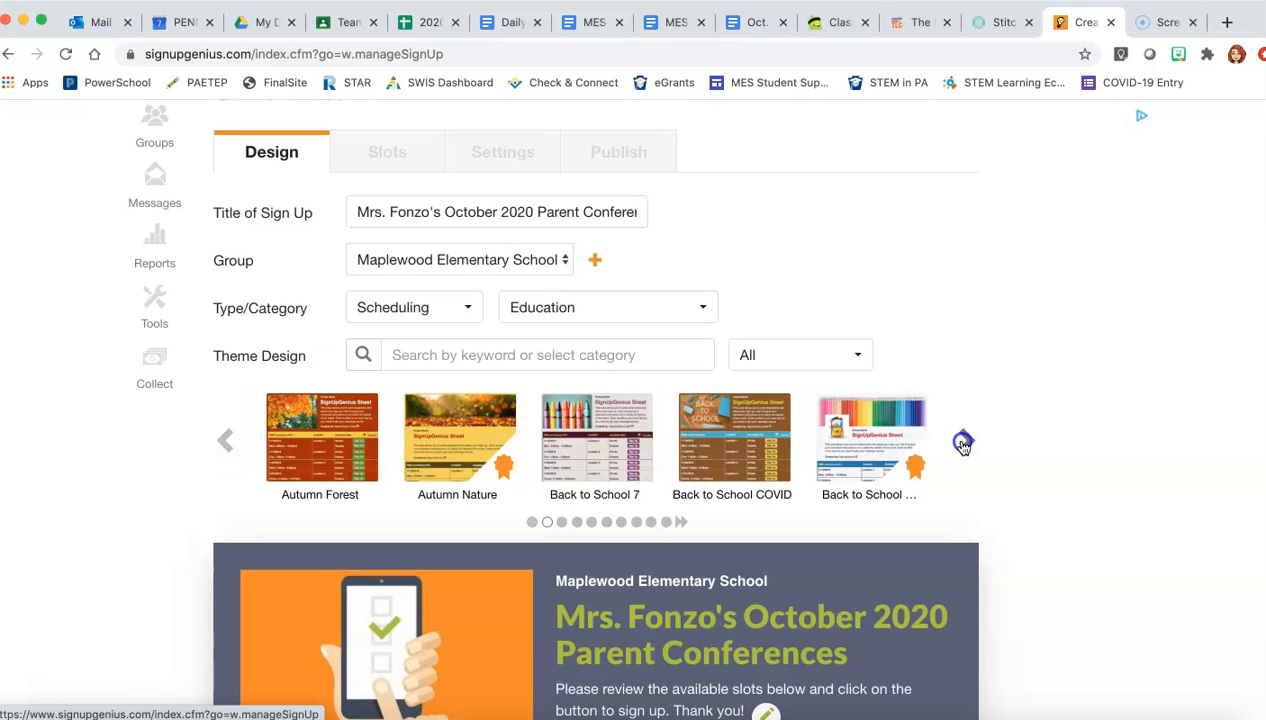
left_click(963, 442)
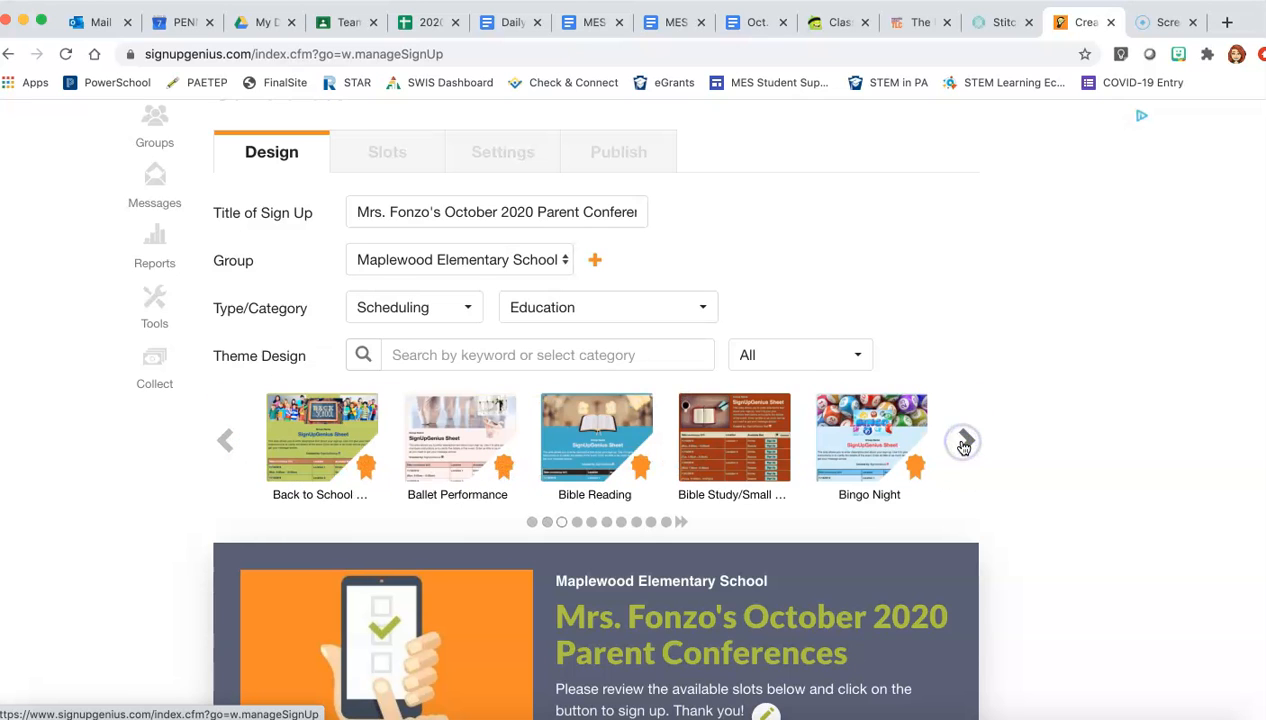
left_click(735, 446)
scroll(736, 448, "down", 5)
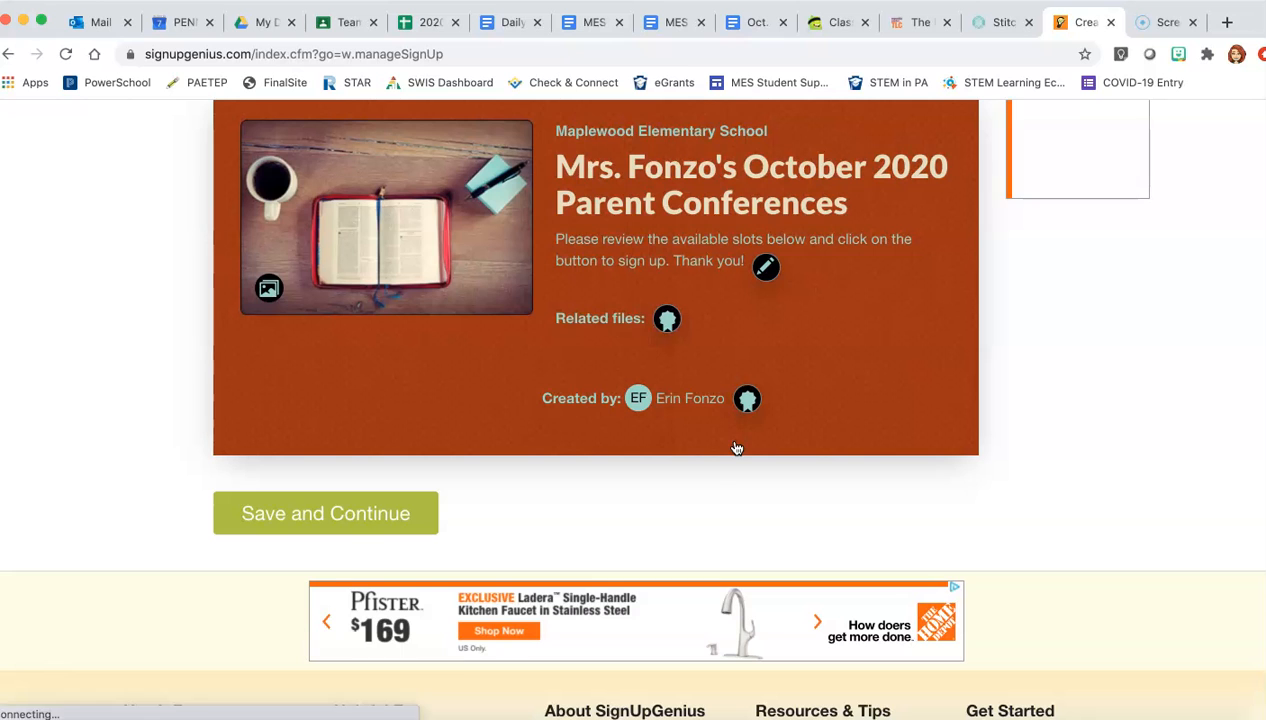
scroll(612, 463, "up", 7)
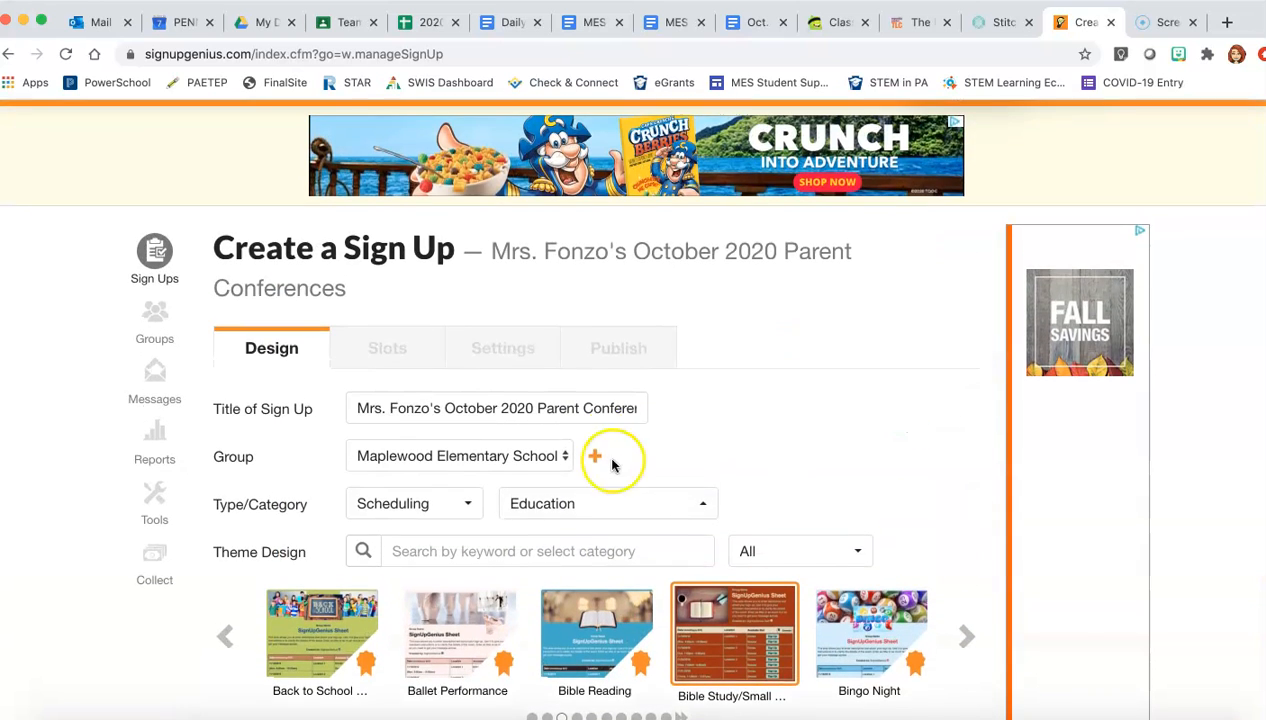
scroll(588, 522, "down", 8)
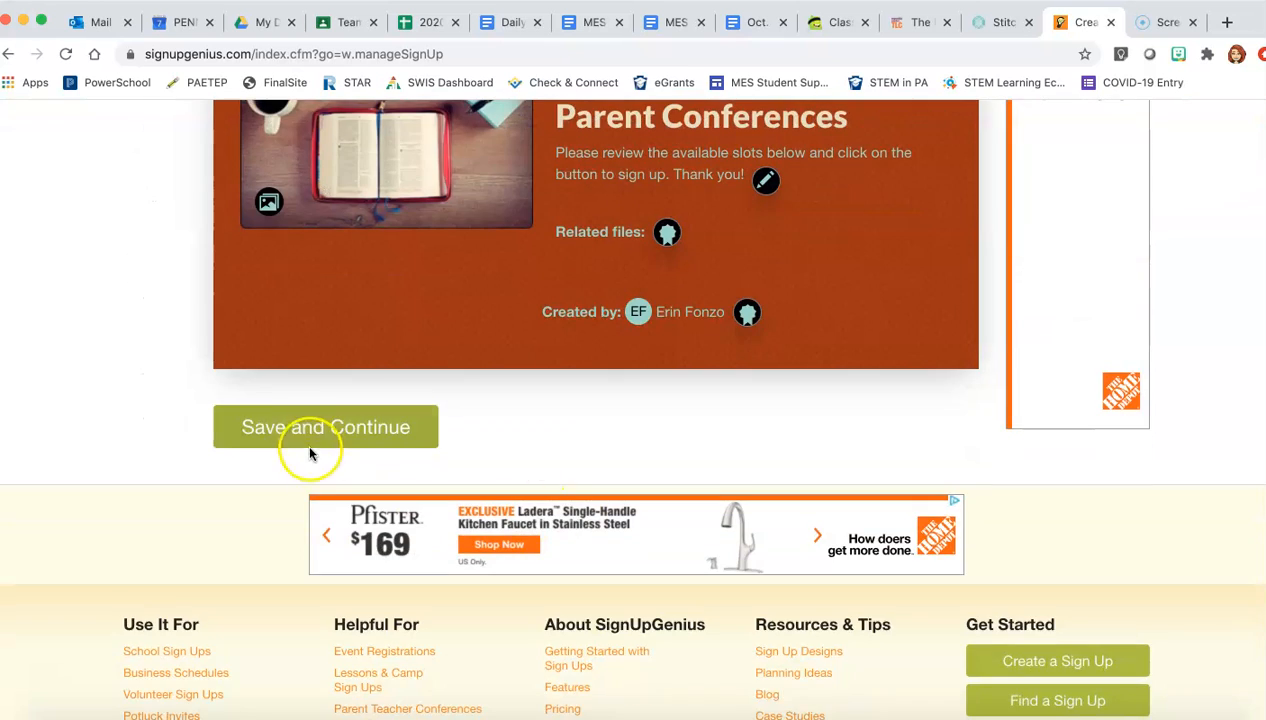
left_click(306, 430)
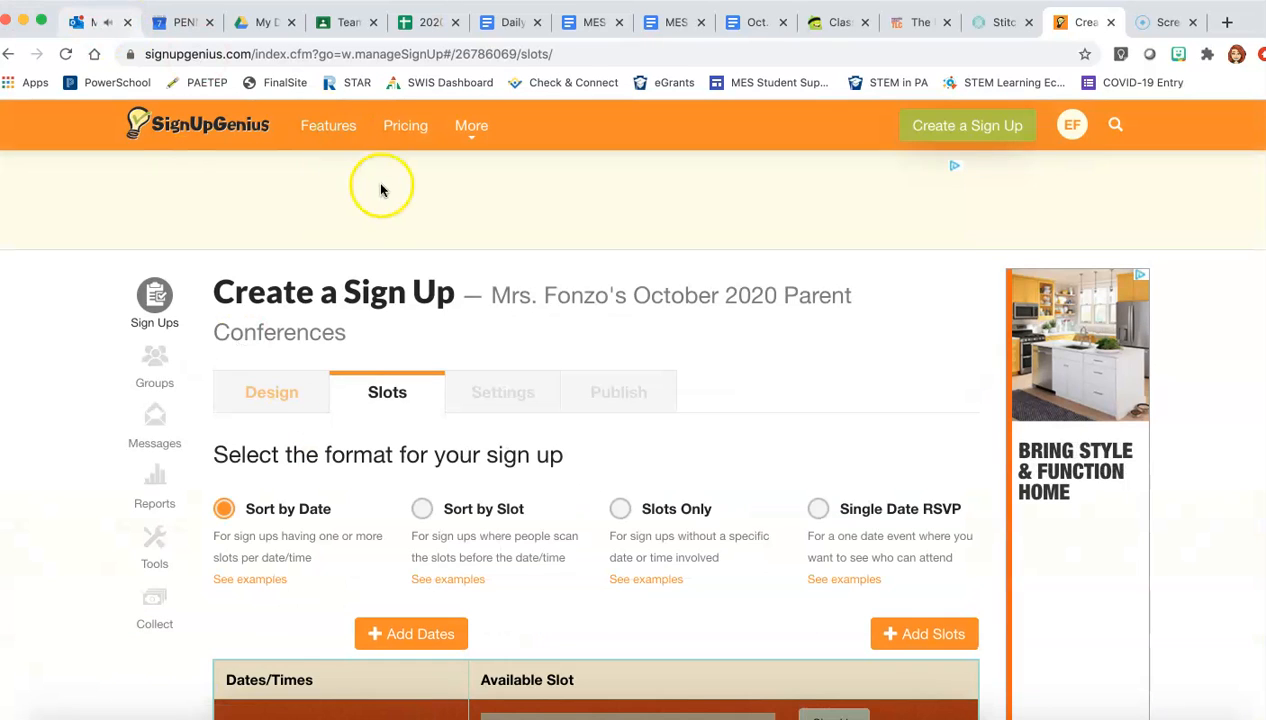
Step: Add the date 10/30/2020 to the sign up, running from 8:00 AM to 2:30 PM
scroll(376, 450, "down", 3)
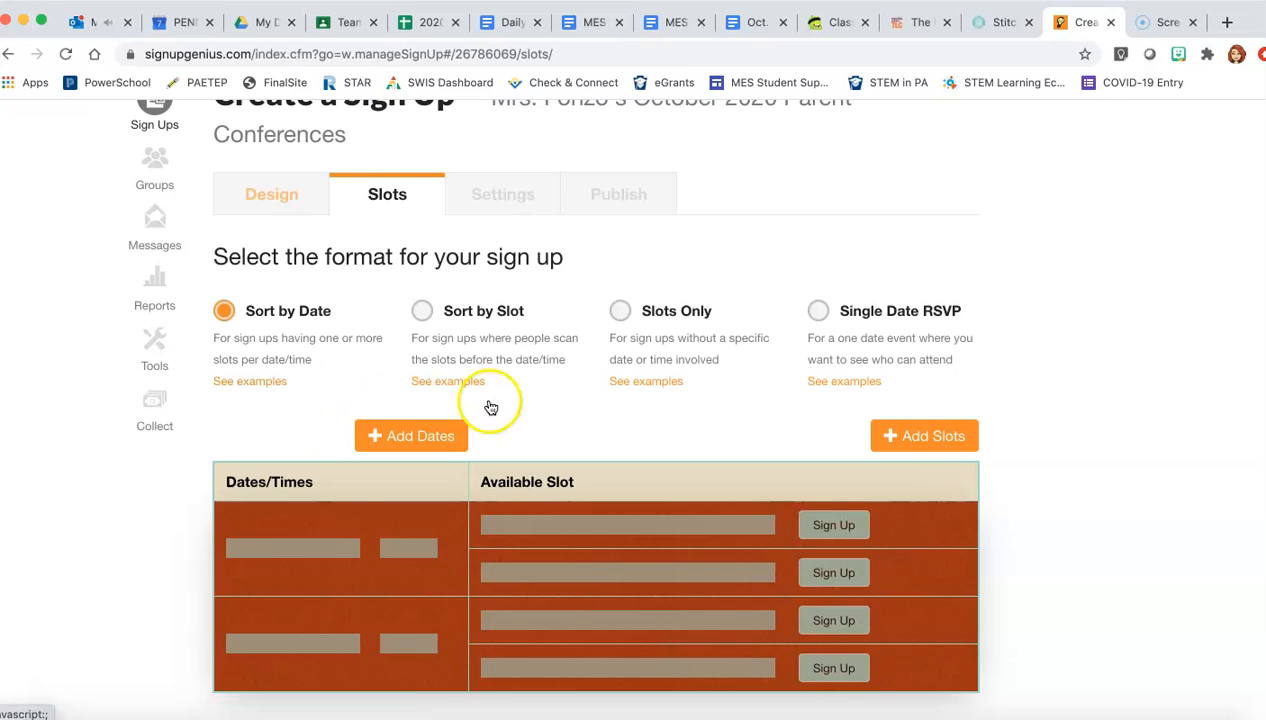
scroll(509, 424, "down", 2)
left_click(410, 305)
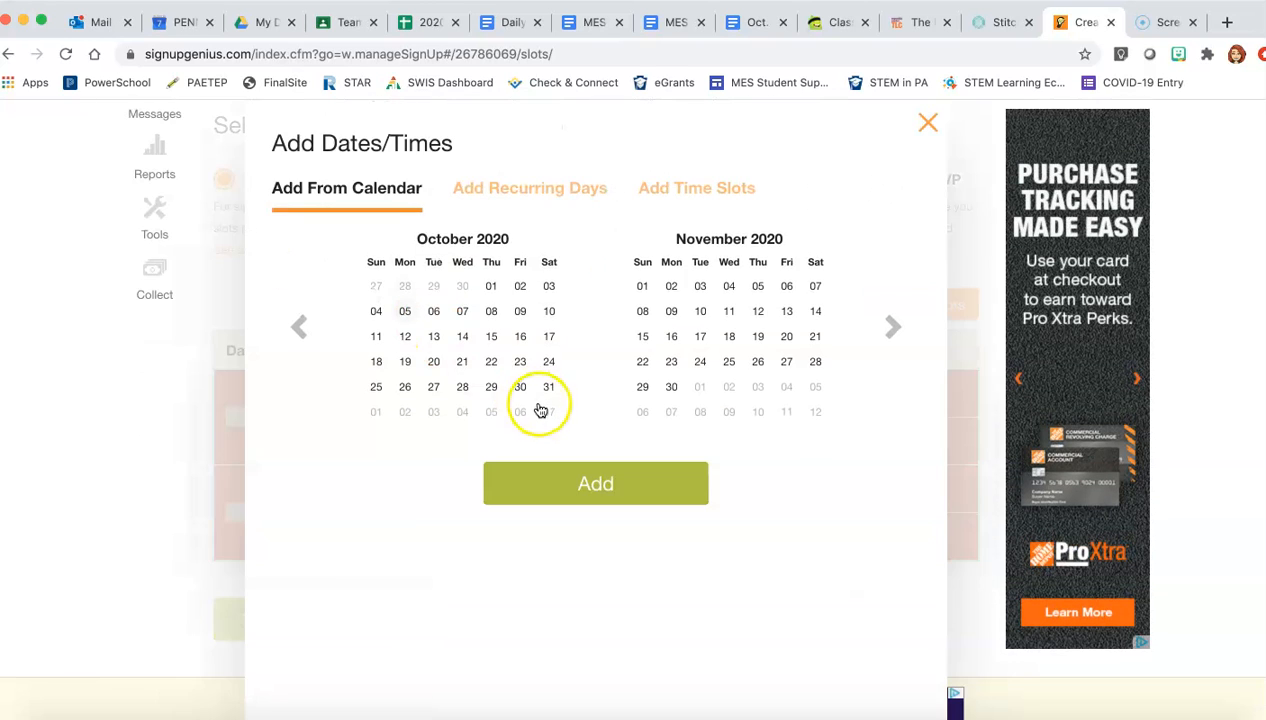
left_click(520, 386)
left_click(423, 520)
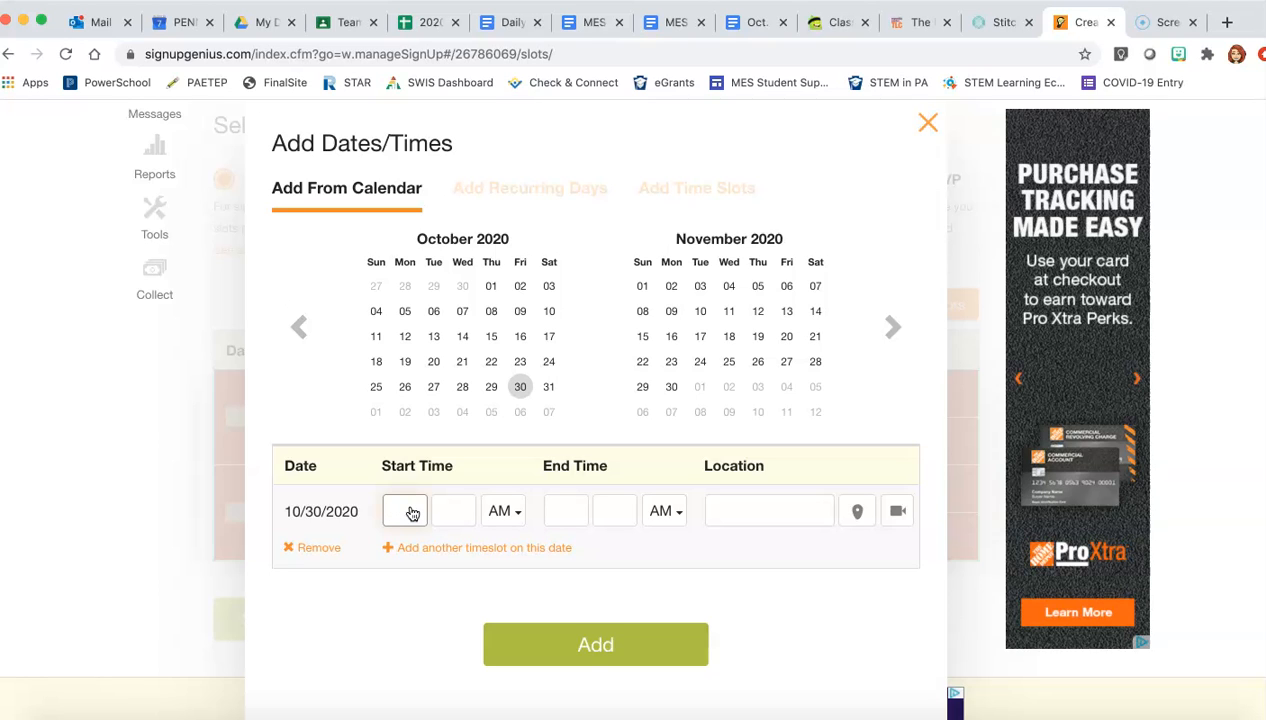
left_click(458, 509)
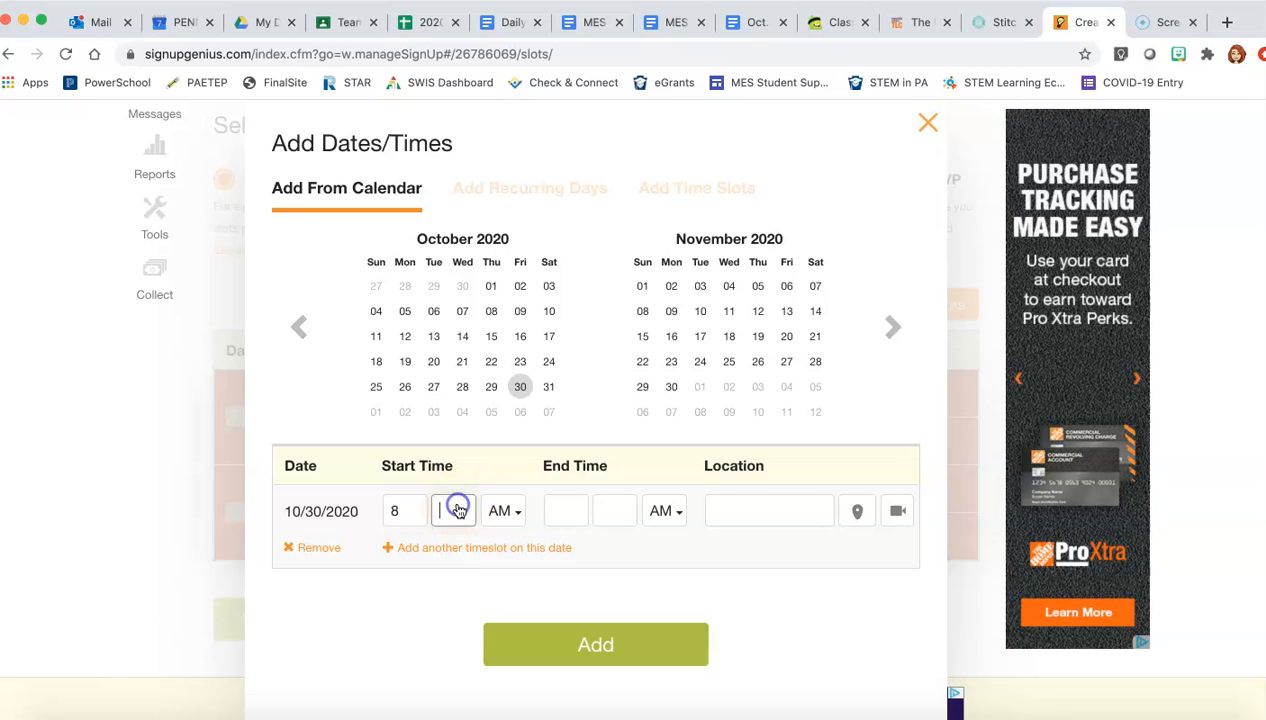
left_click(573, 515)
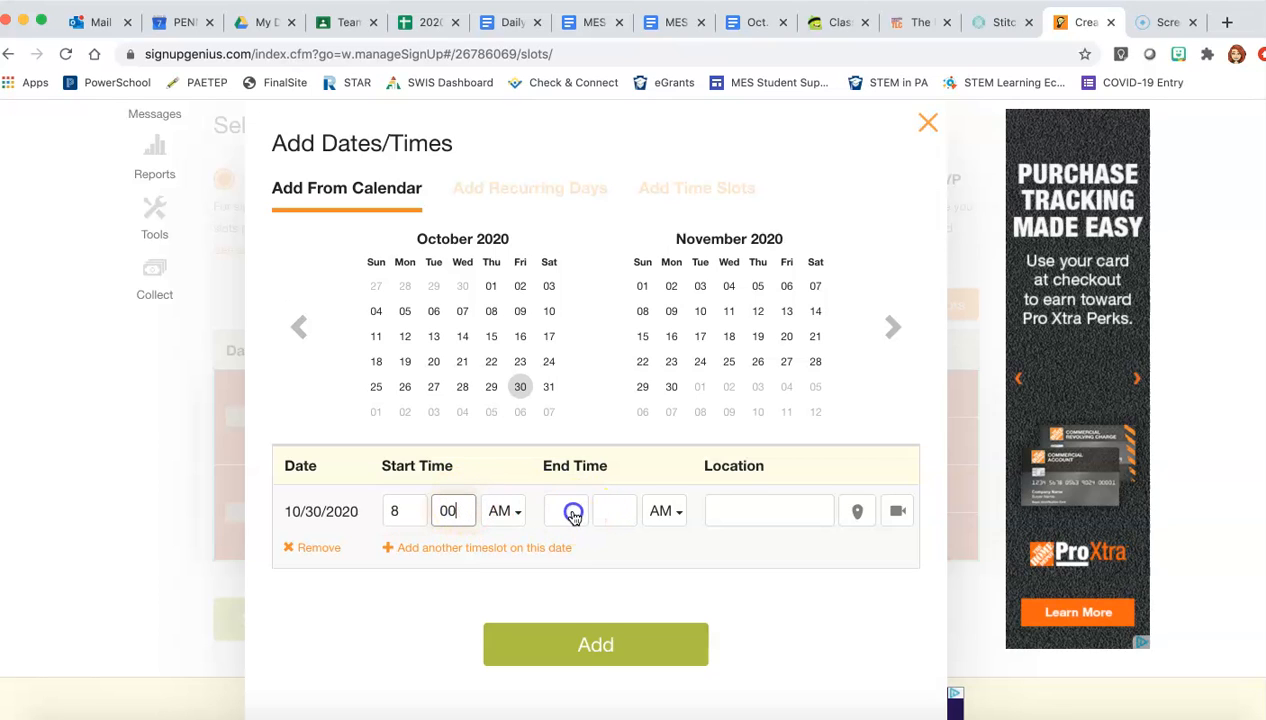
type("2")
left_click(621, 512)
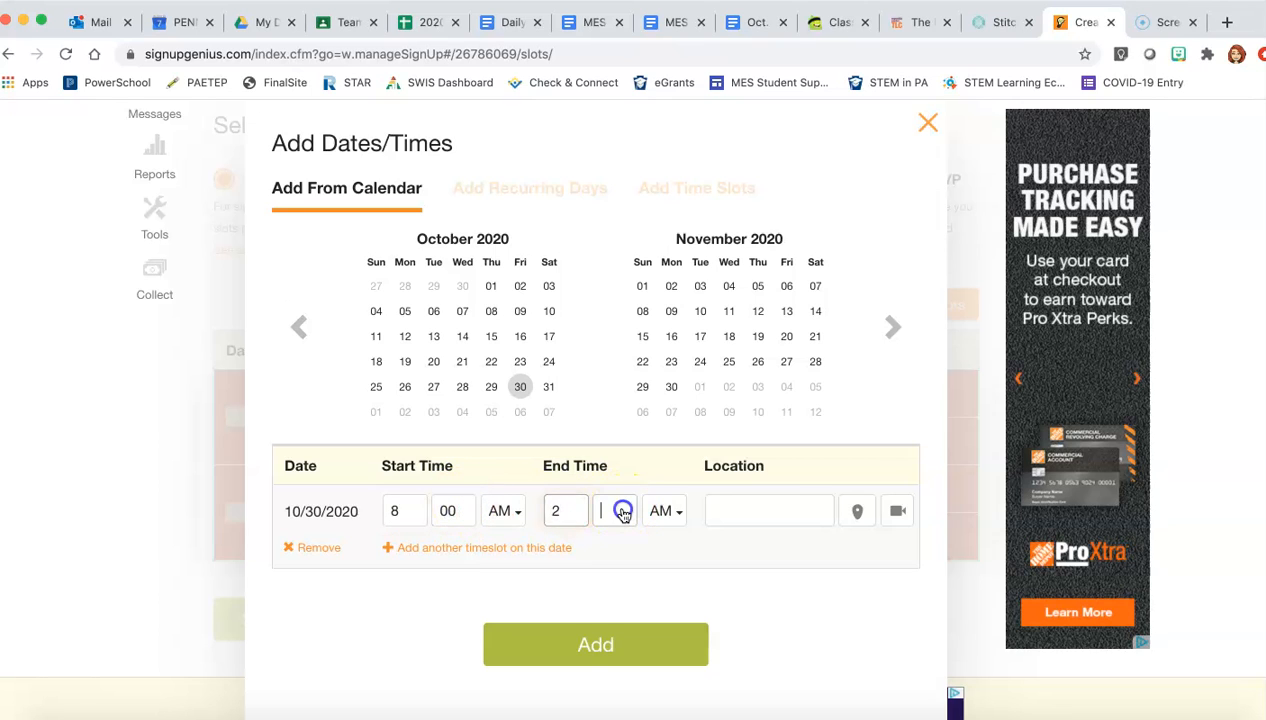
left_click(670, 515)
left_click(673, 546)
left_click(608, 614)
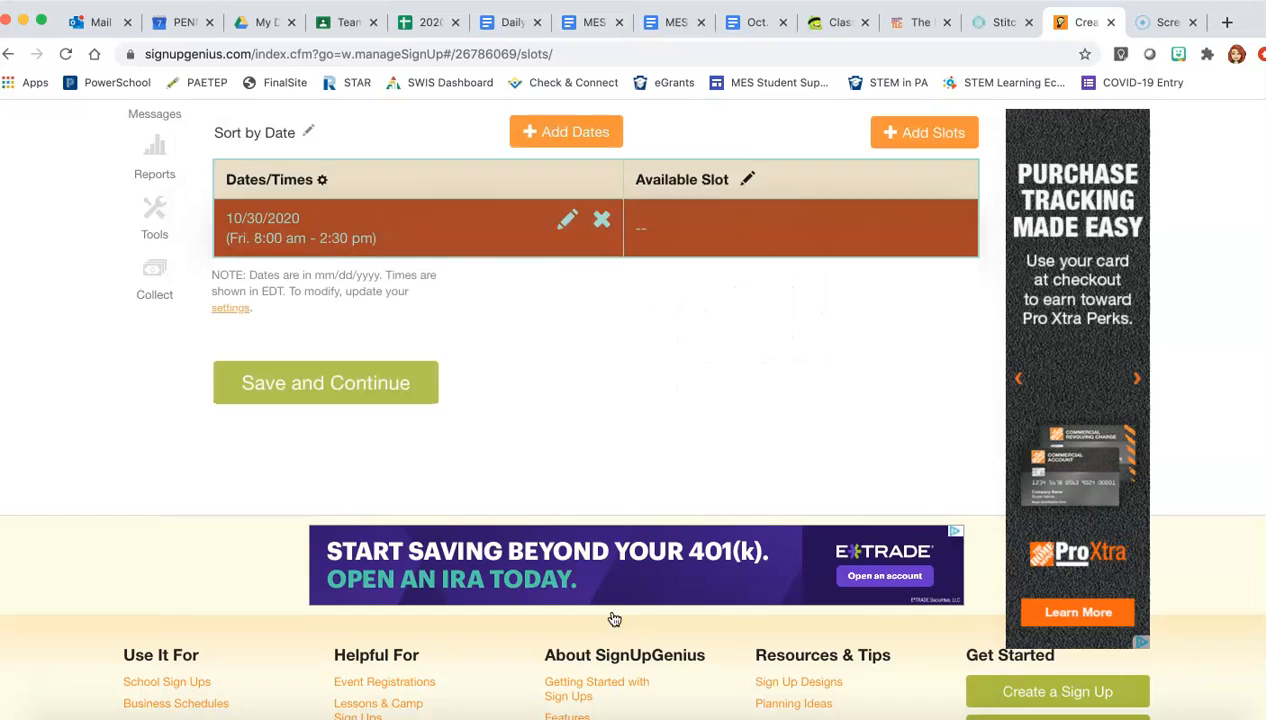
Step: Add a single slot titled 8:00 for all dates and save it, keeping slot entry open for another
scroll(576, 440, "up", 2)
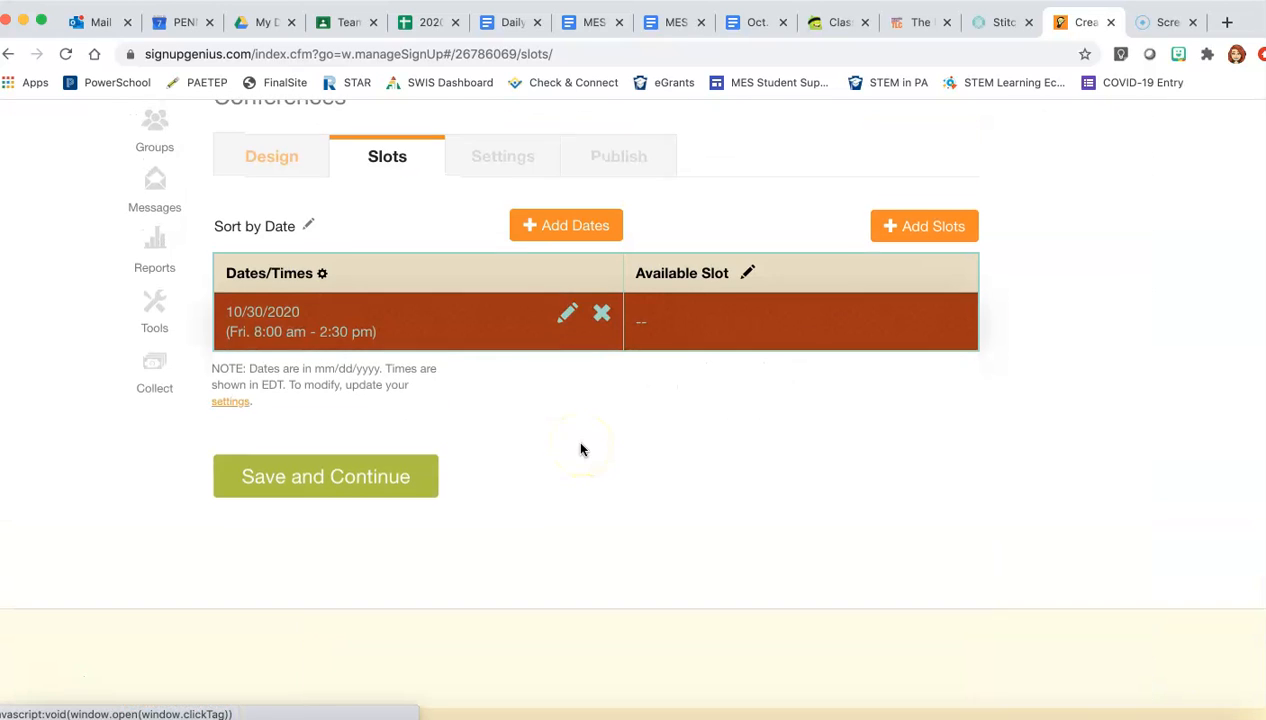
scroll(620, 435, "up", 2)
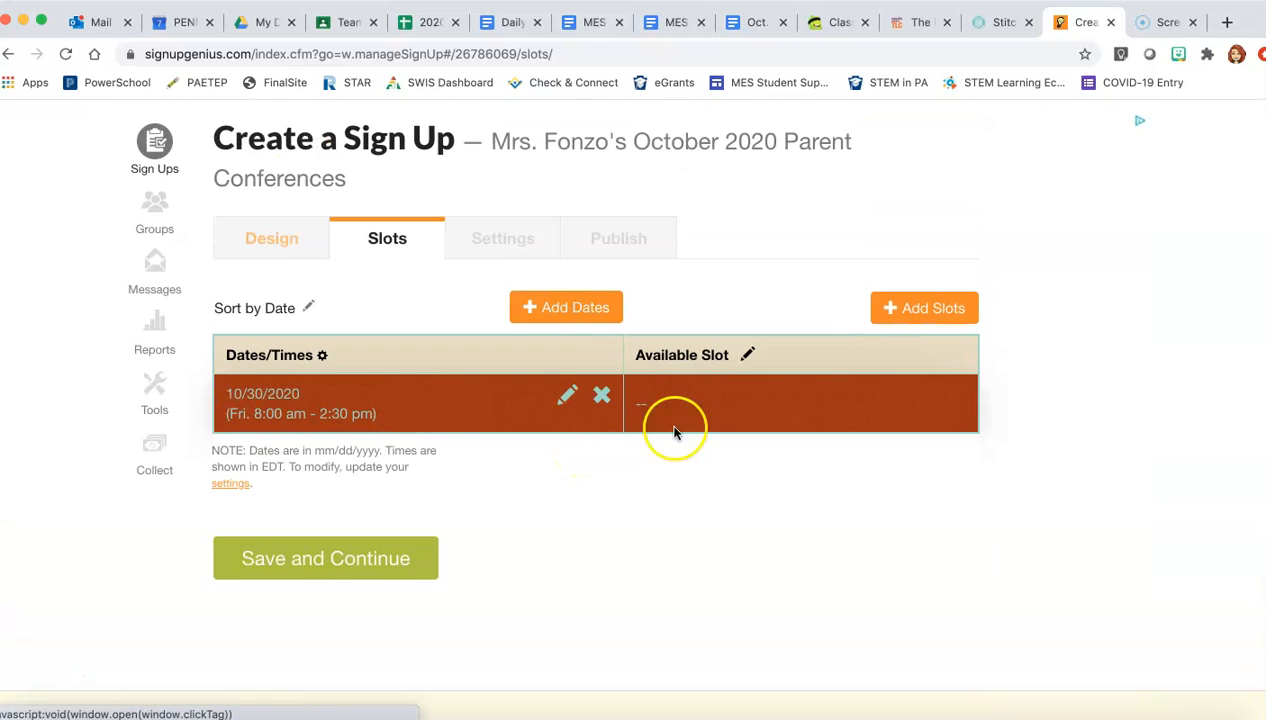
left_click(910, 312)
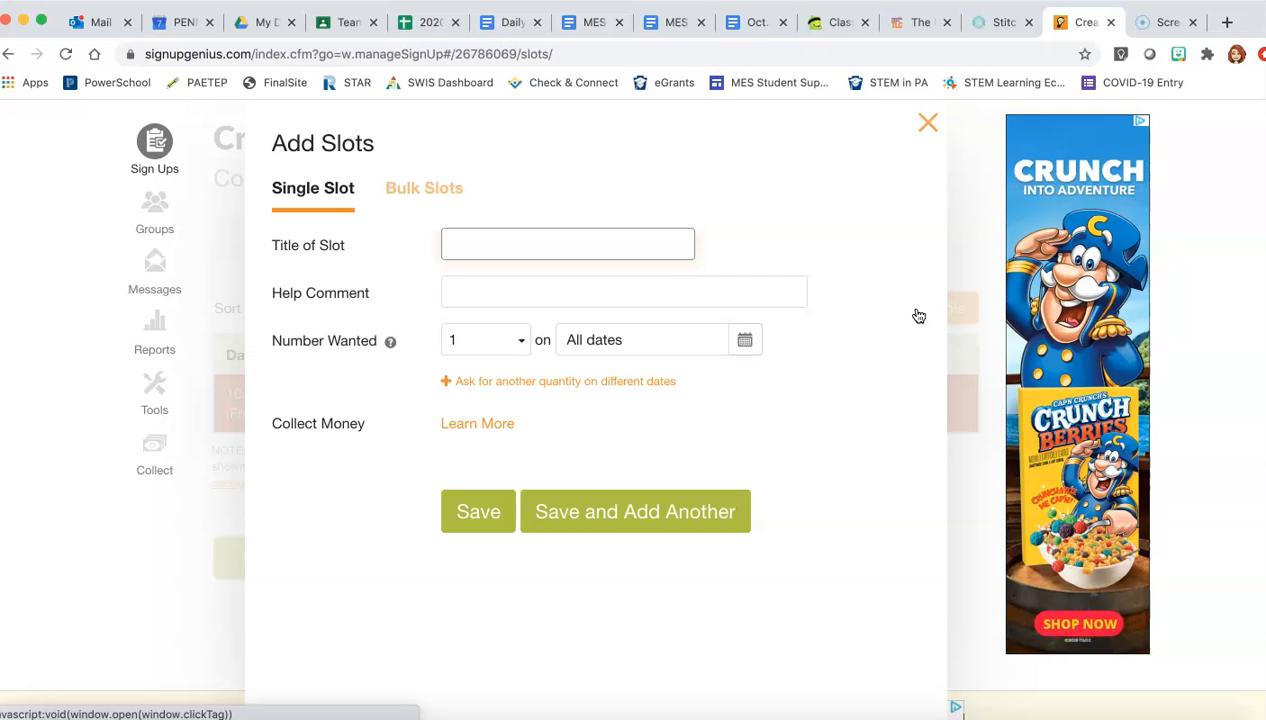
type("8:00")
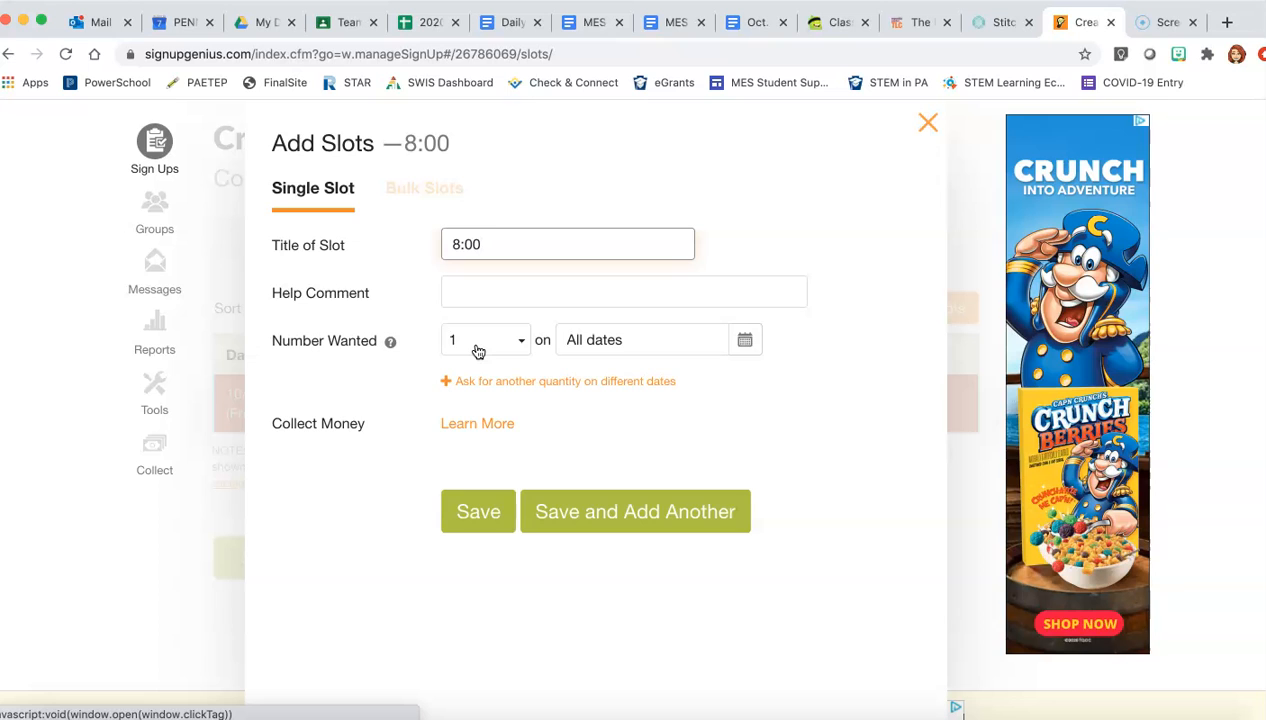
left_click(620, 512)
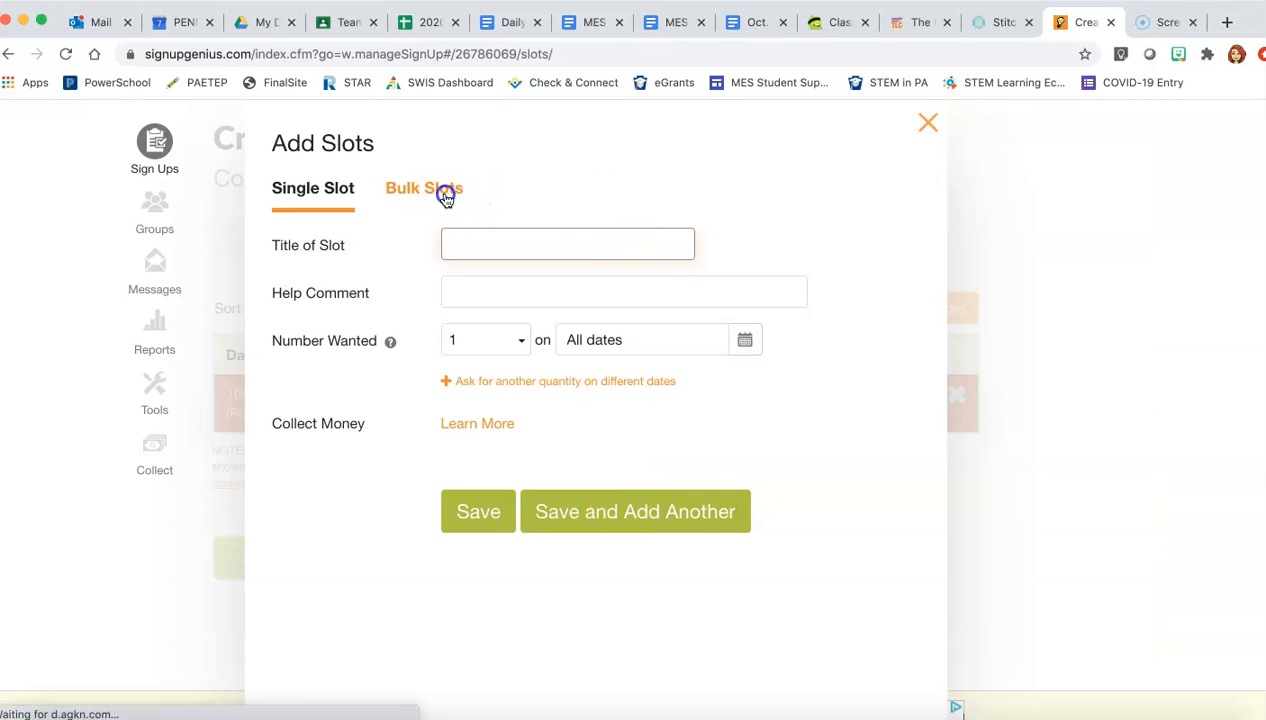
Step: Start a bulk list of slots with the morning times 8:30, 9:00, 9:30, 10:00, 10:30, 11:00 and 11:30, one per line
left_click(446, 196)
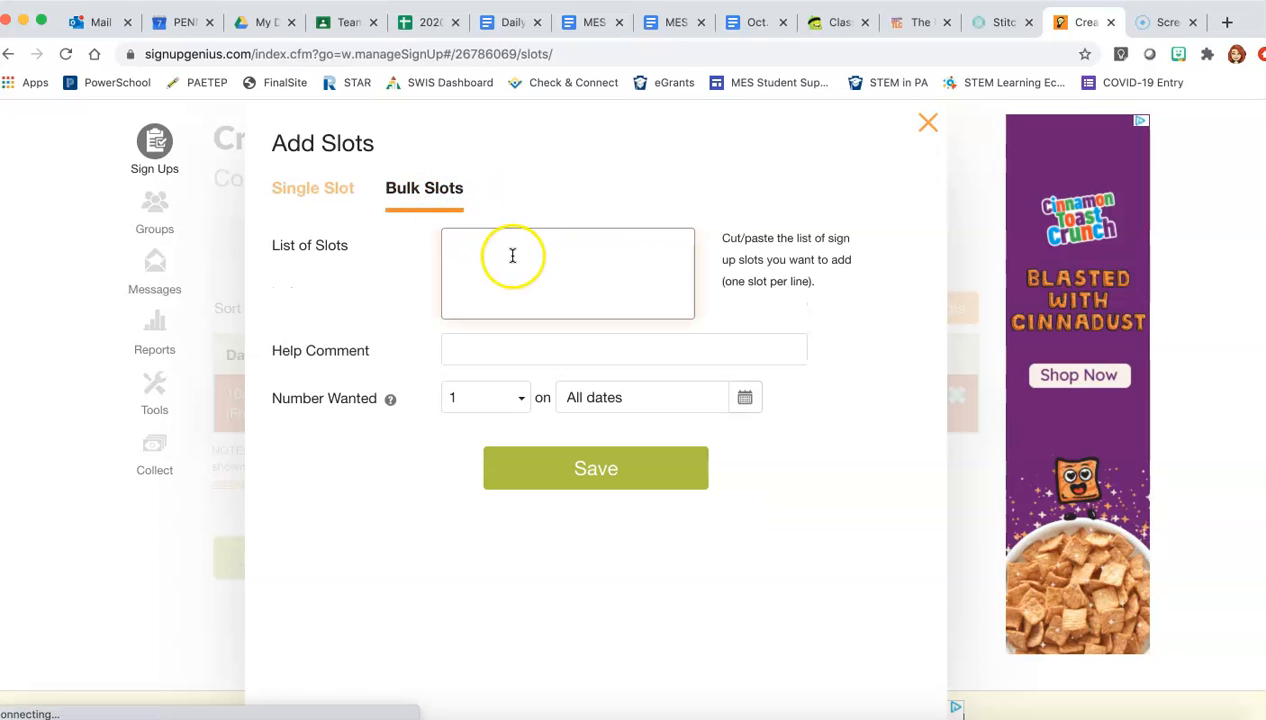
left_click(512, 256)
type("8:30")
key("Return")
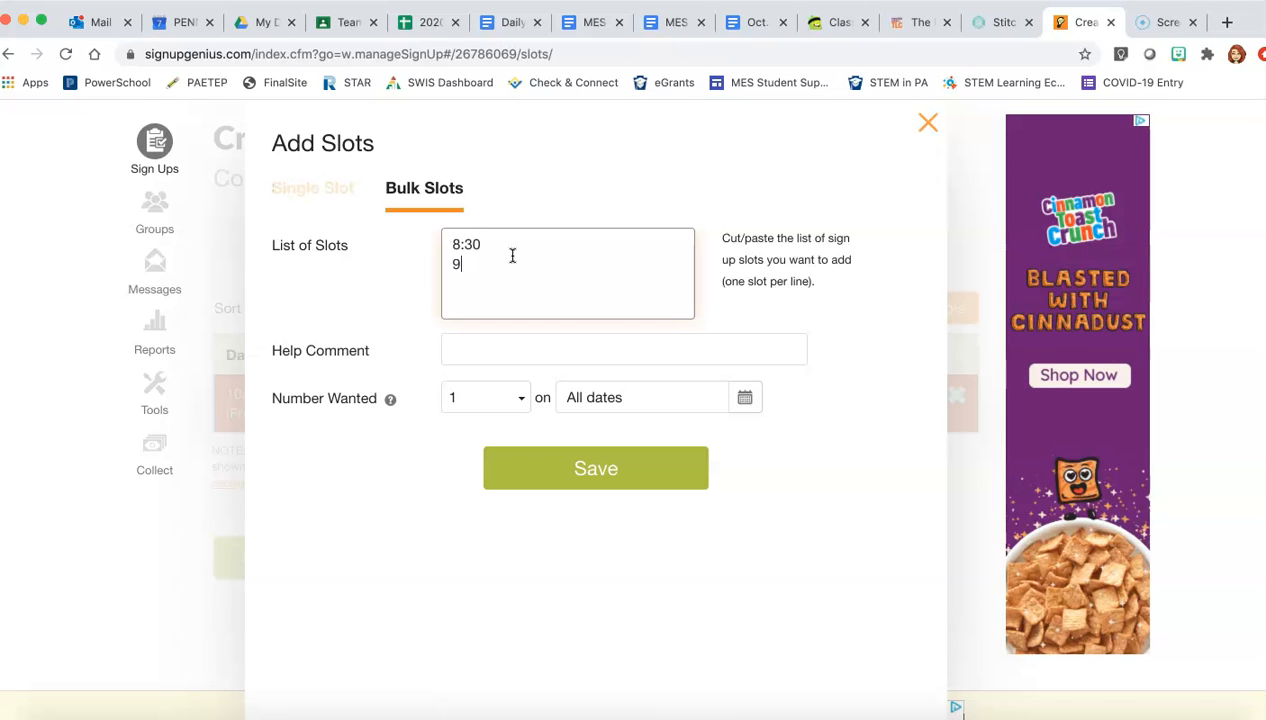
key("Return")
type("10:00")
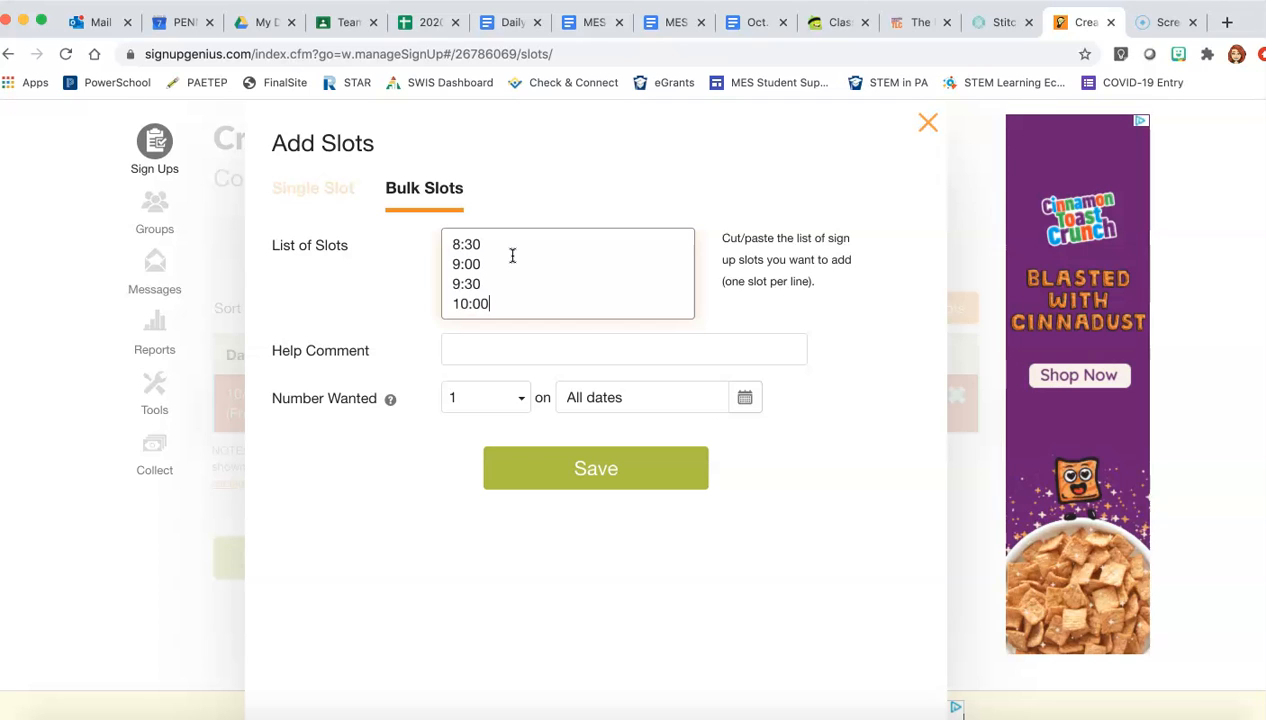
key("Return")
type("10:30")
key("Return")
type("1")
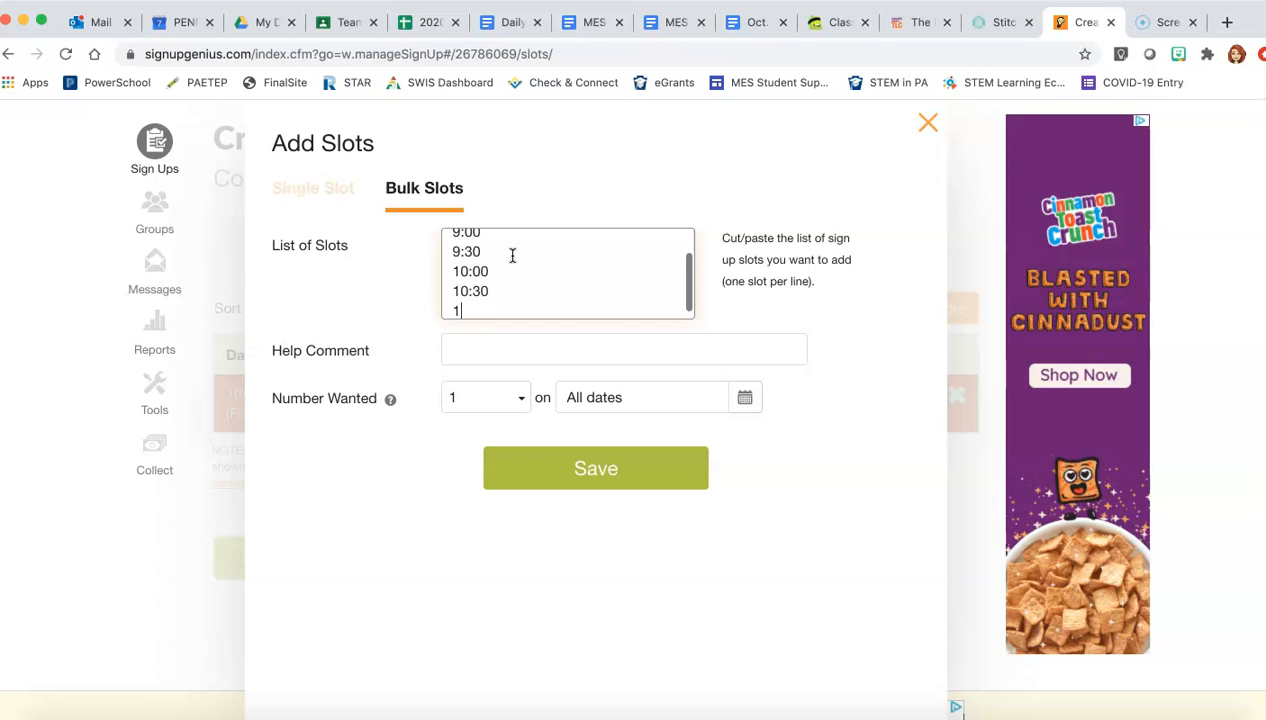
type("1:00")
key("Return")
type("10")
type(":30")
Step: Add the afternoon times 12:30, 1:00, 1:30, 2:00 and 2:30 to the bulk list and save the slots for all dates
key("Return")
type("12:30")
key("Return")
type("1")
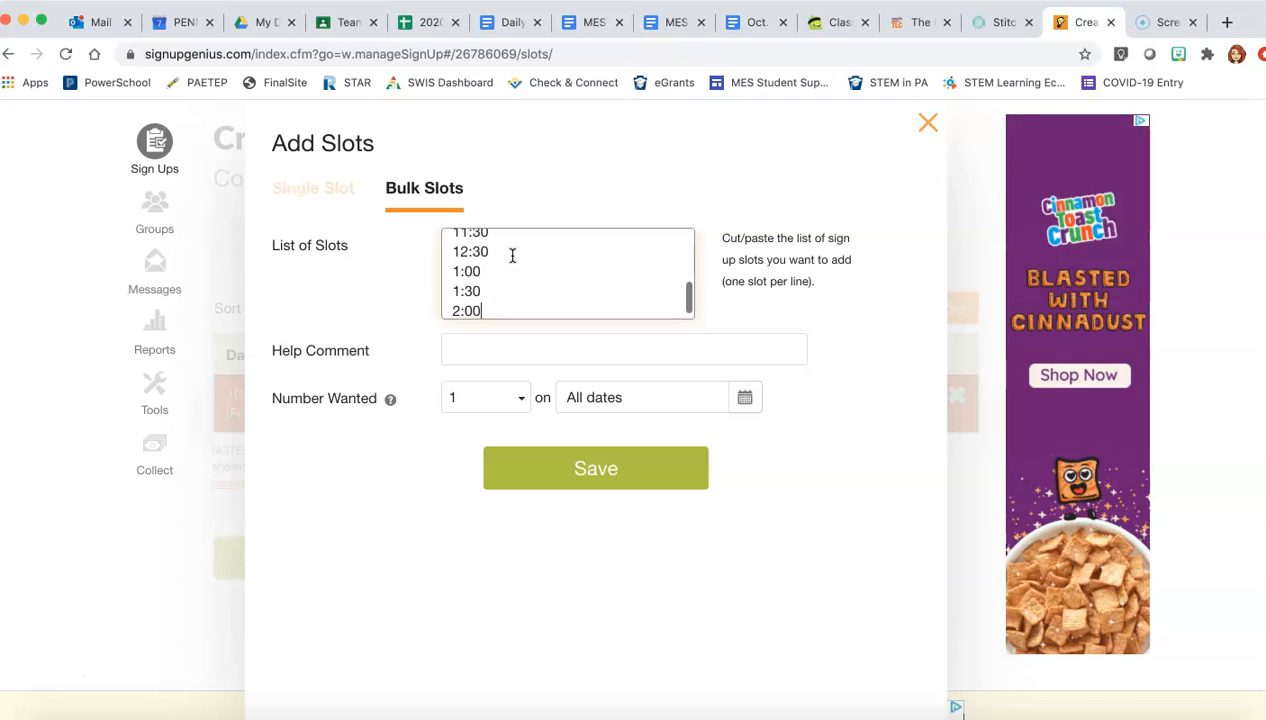
type(":30")
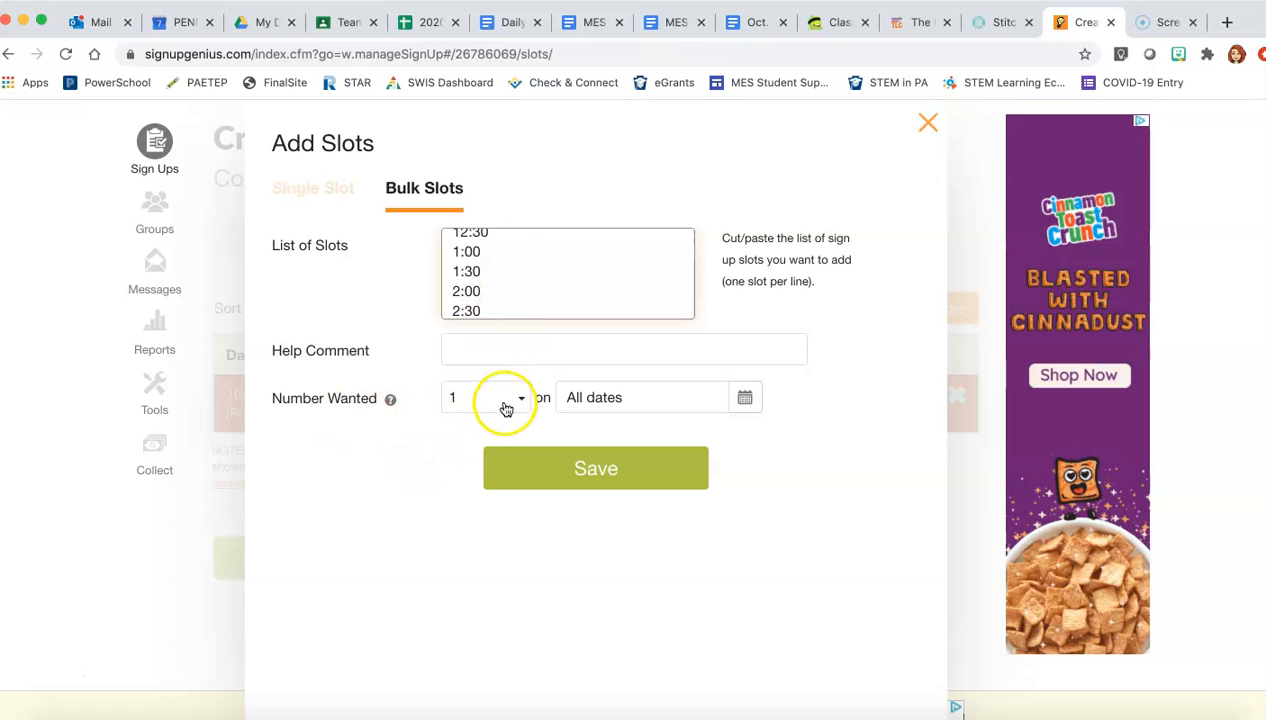
left_click(594, 476)
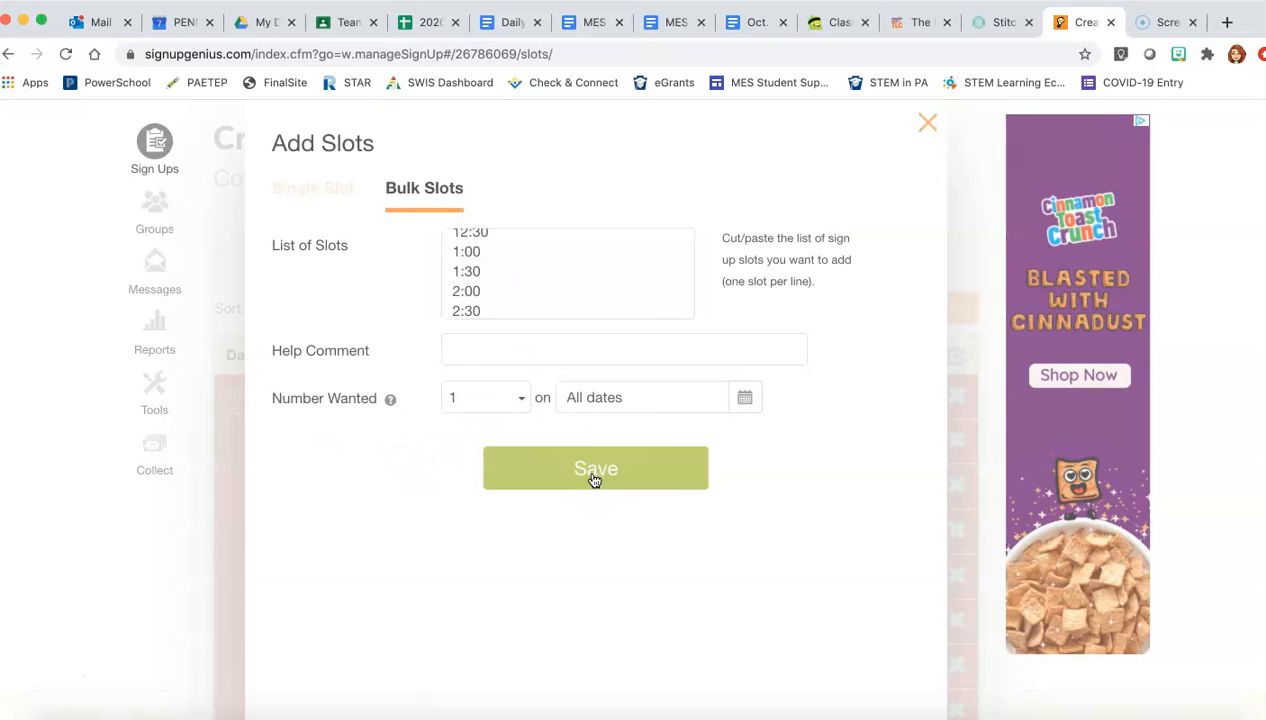
Step: Review the list of available time slots for 10/30/2020 from the first to the last
scroll(594, 481, "down", 5)
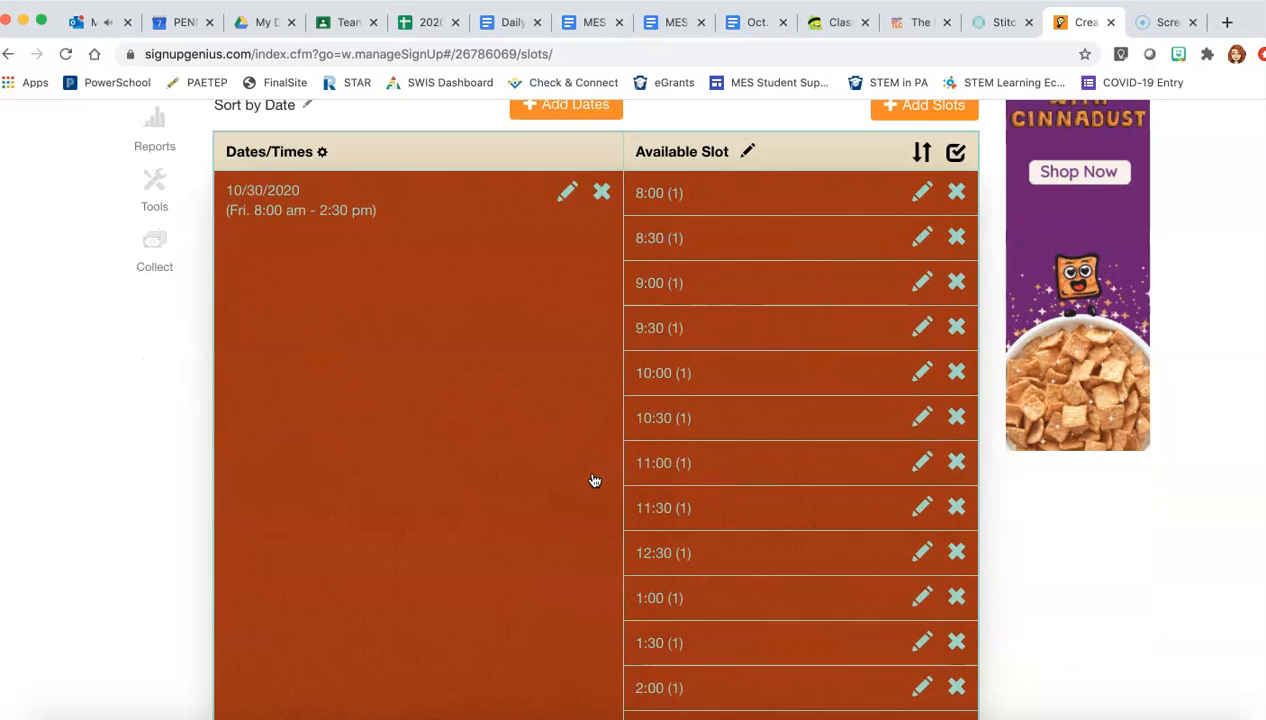
scroll(593, 480, "up", 5)
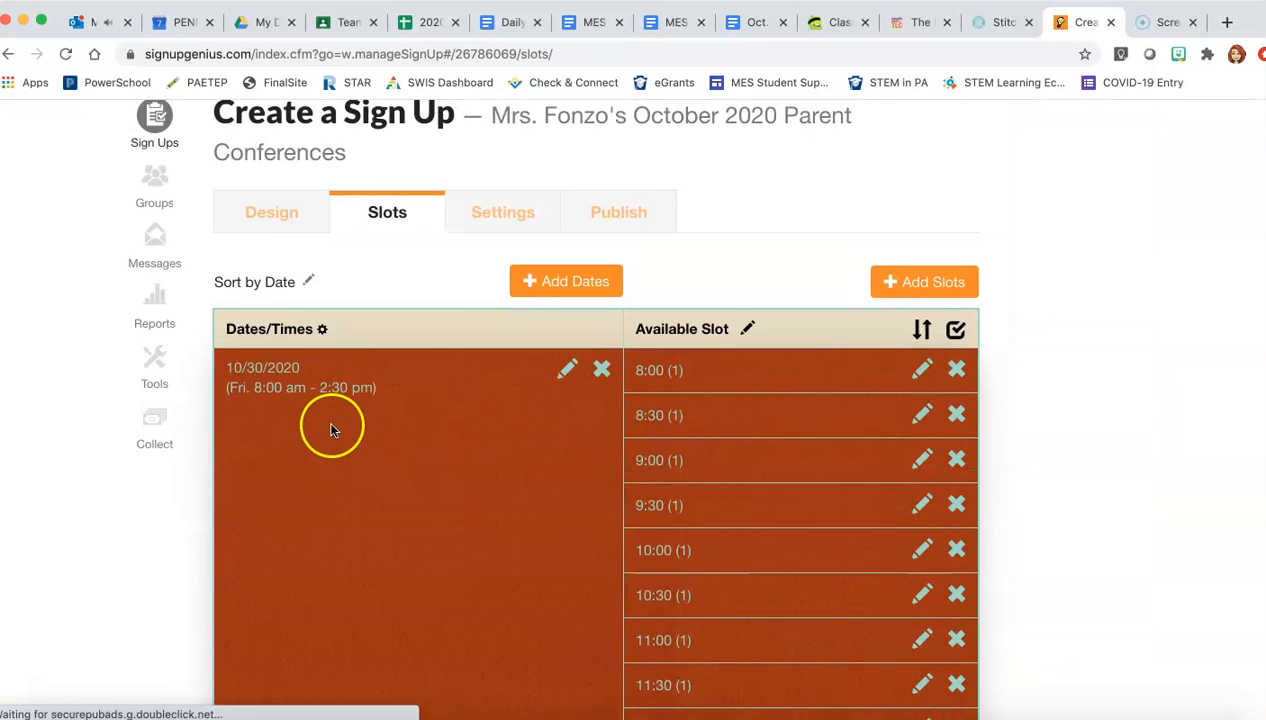
scroll(763, 439, "down", 5)
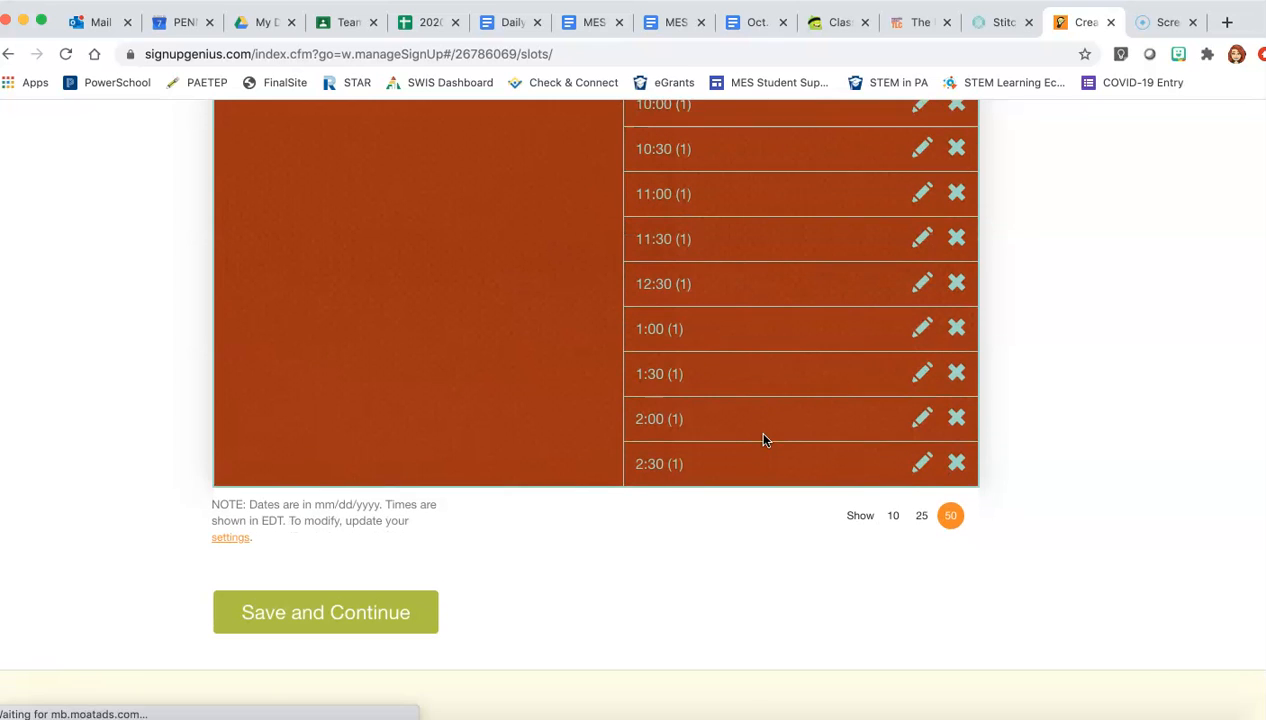
scroll(763, 444, "up", 3)
scroll(772, 365, "up", 3)
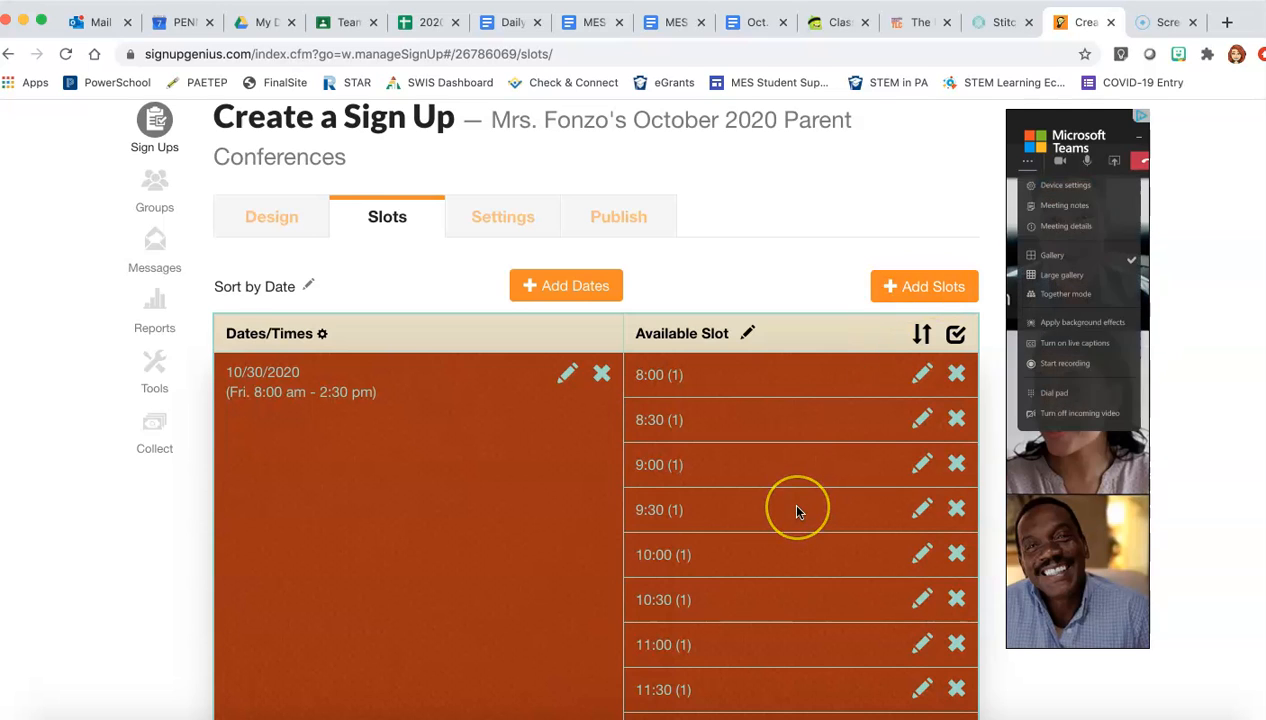
scroll(797, 511, "down", 2)
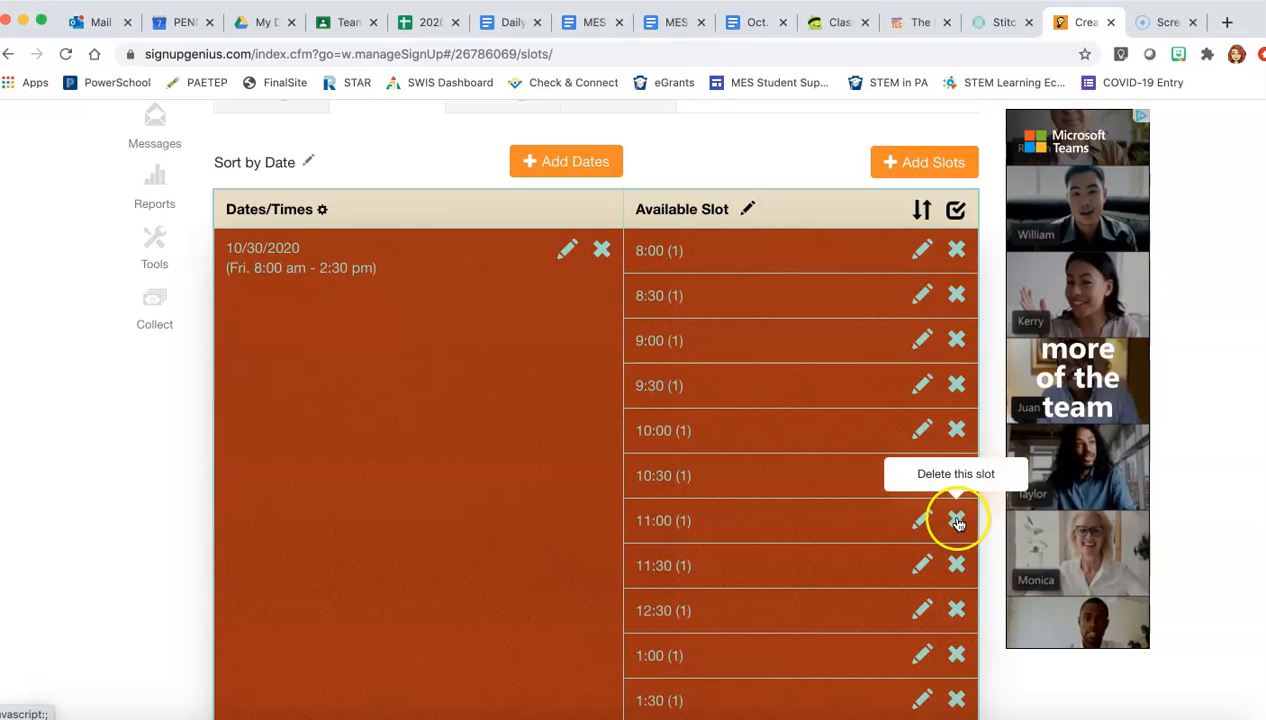
scroll(217, 617, "down", 5)
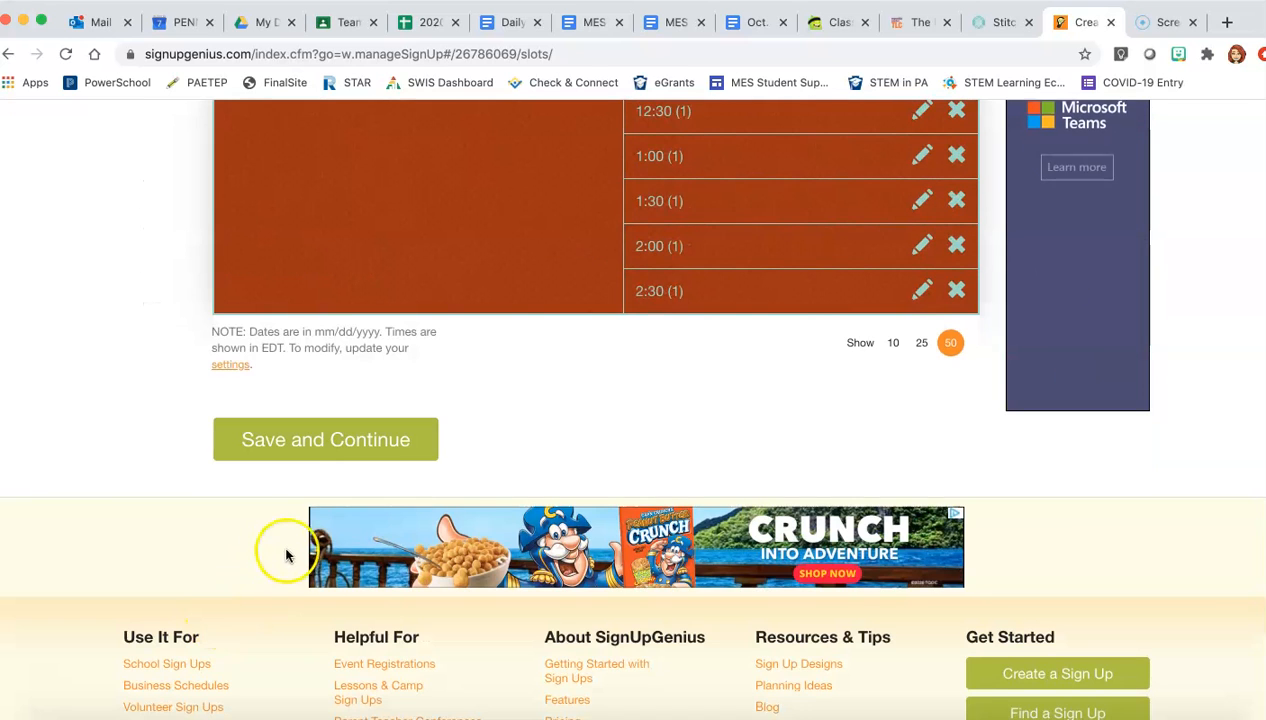
scroll(562, 400, "up", 6)
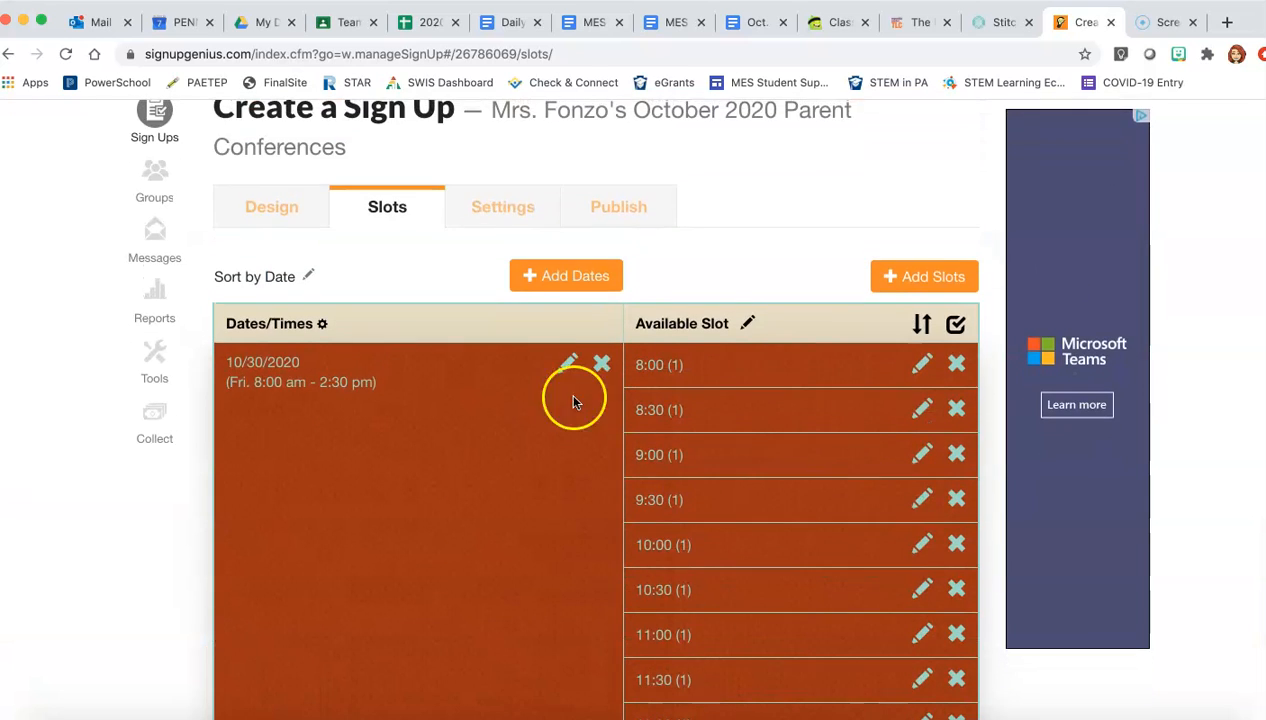
Step: Save the slots stage to continue to the settings, and keep the participants' email set to Required
scroll(729, 470, "down", 4)
left_click(345, 618)
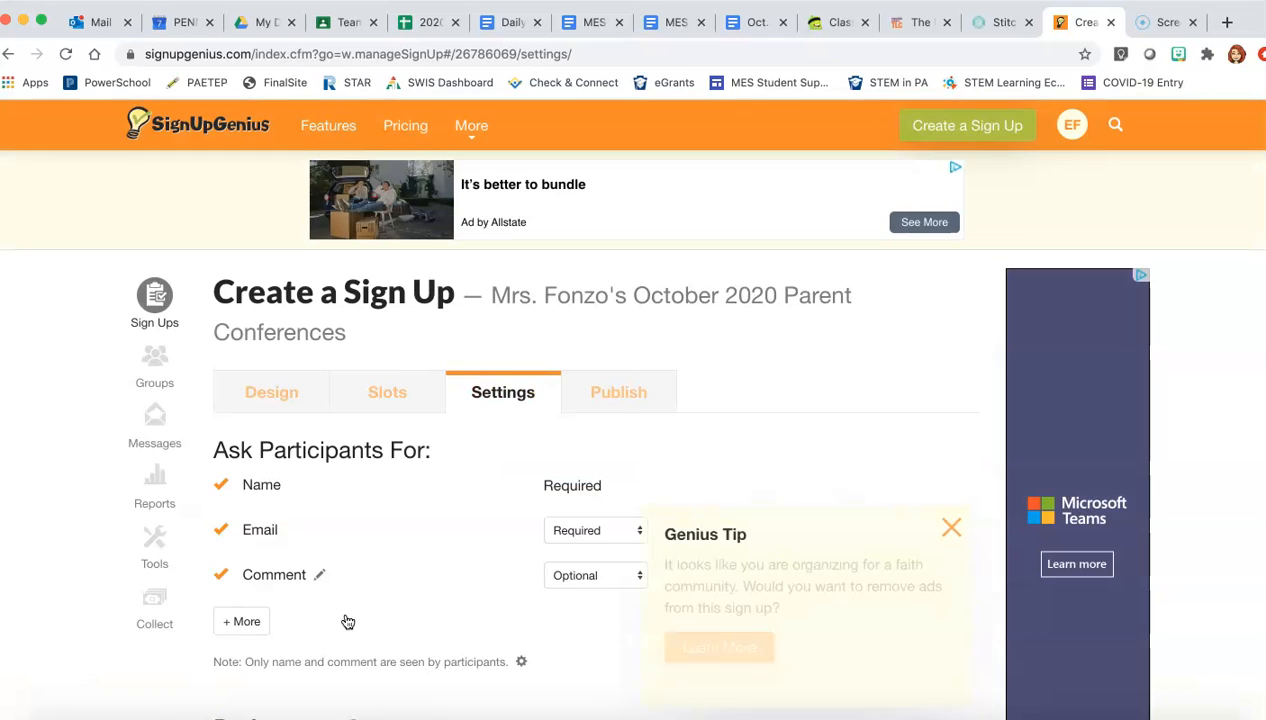
scroll(440, 576, "down", 2)
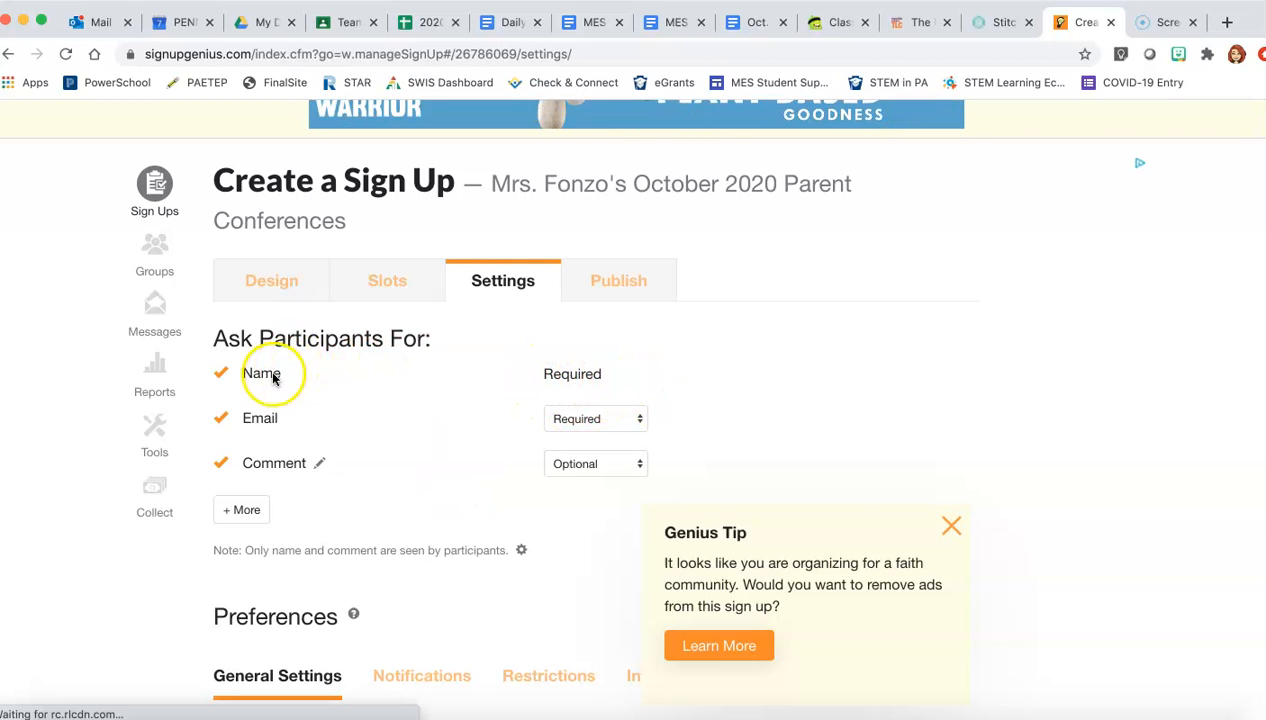
left_click(620, 420)
left_click(620, 420)
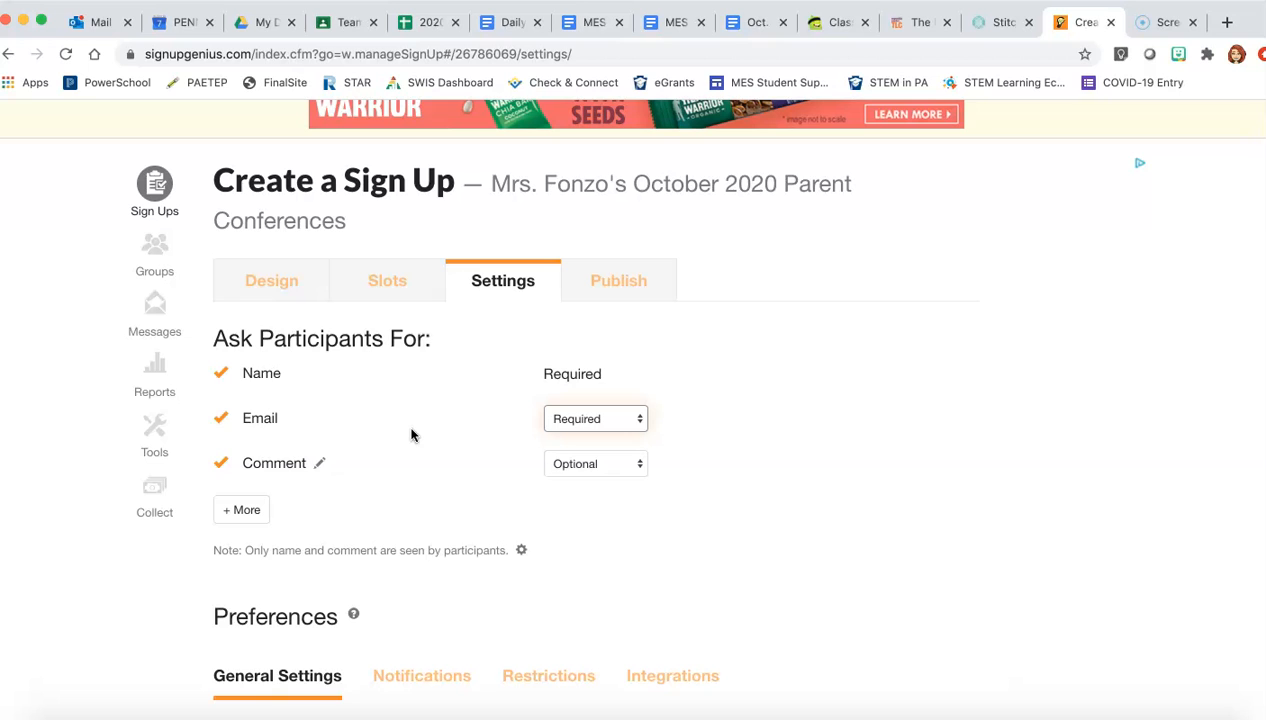
Step: Include Phone in the information asked of participants and set it to Required
scroll(411, 434, "down", 1)
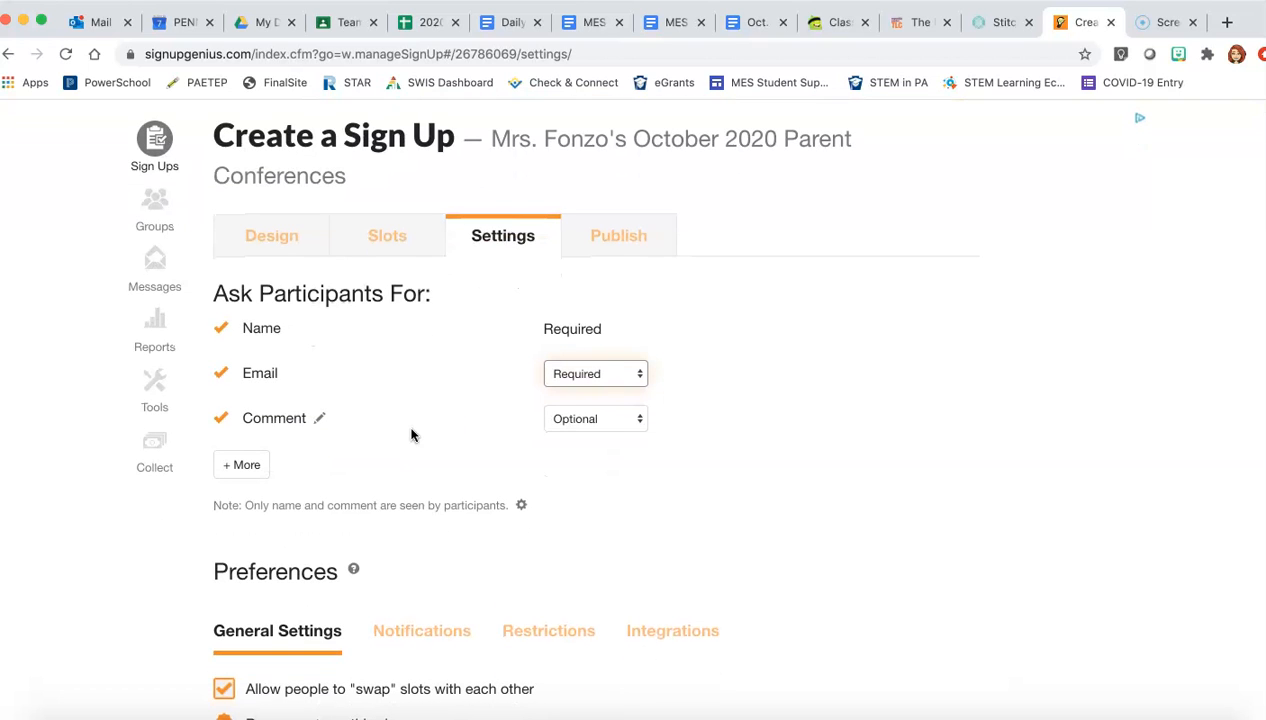
scroll(316, 396, "down", 2)
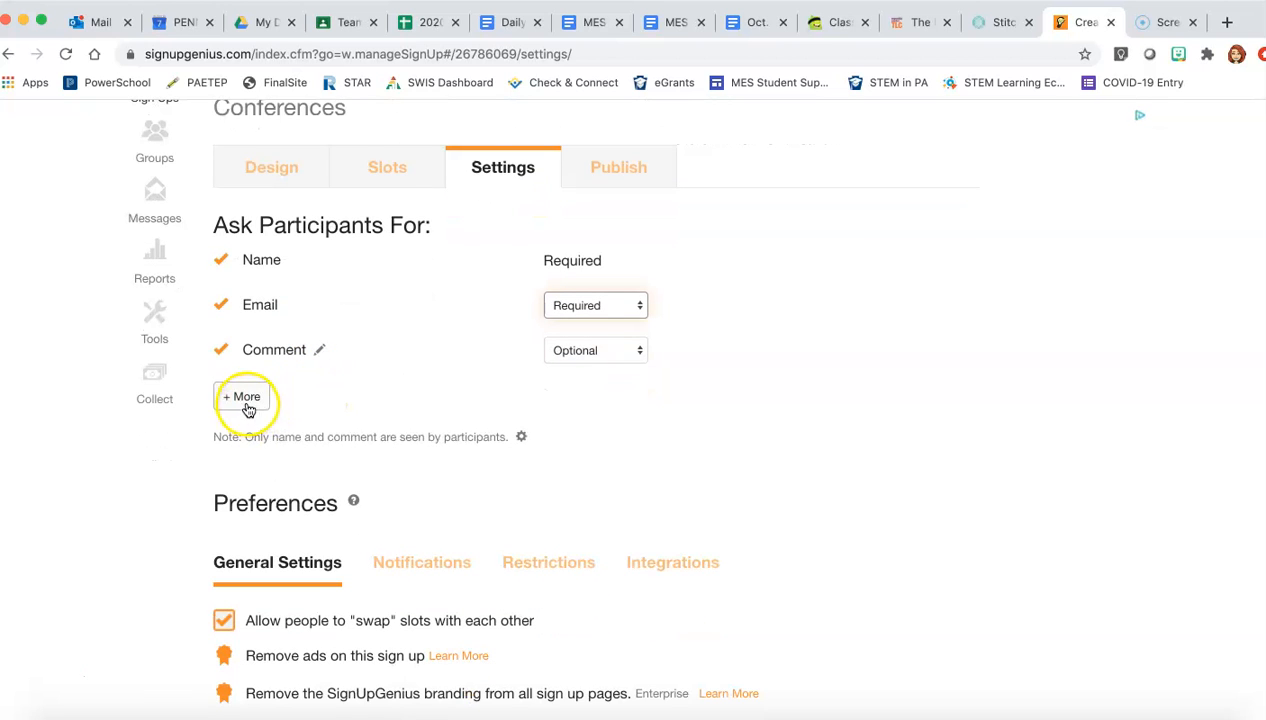
left_click(250, 398)
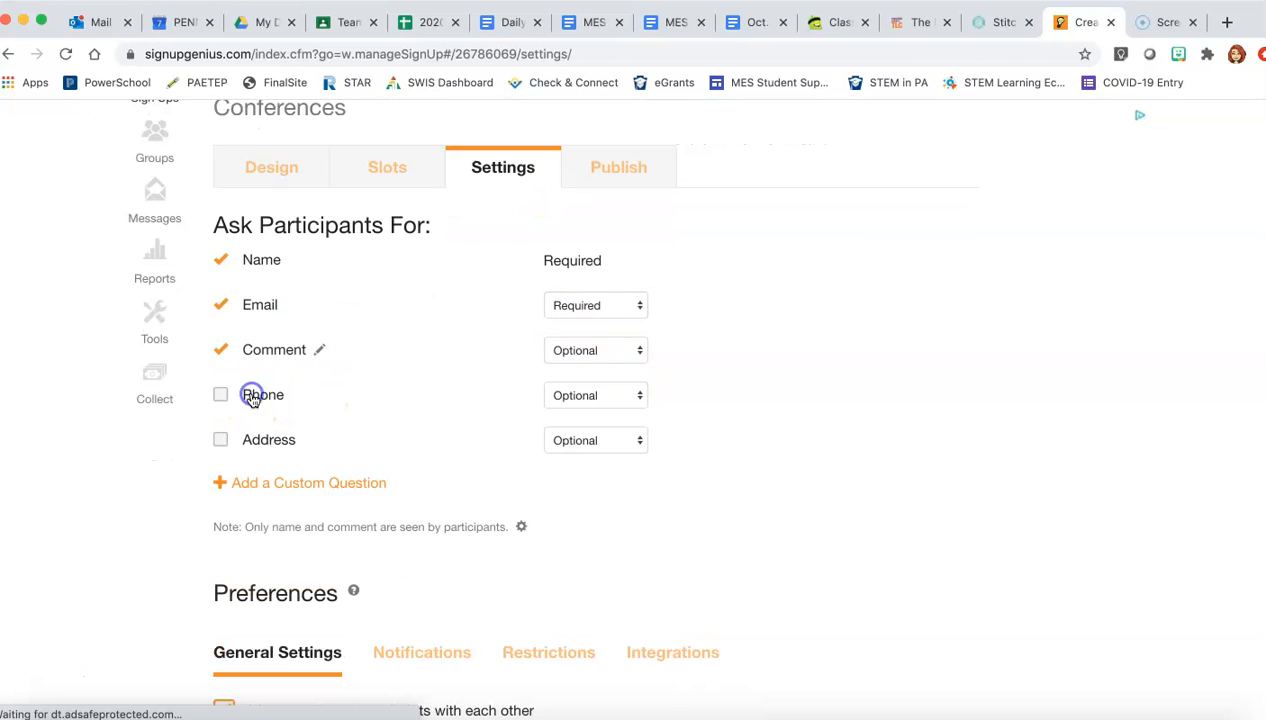
left_click(221, 396)
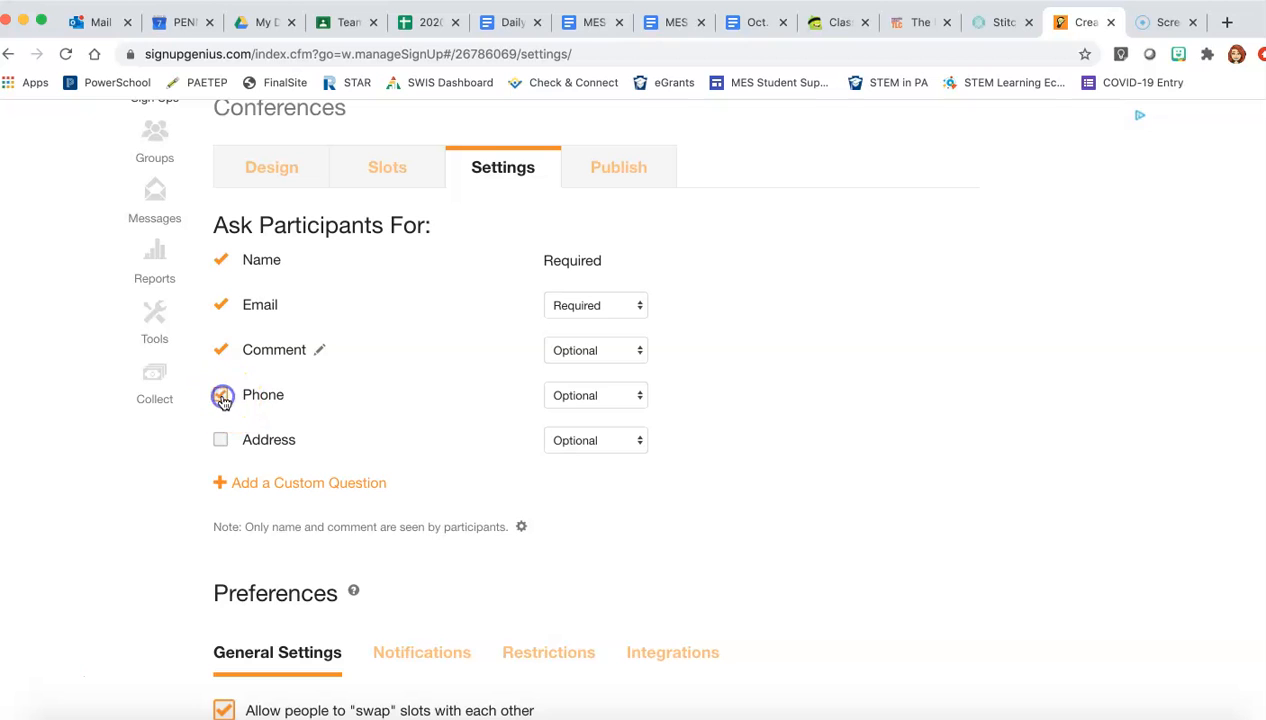
left_click(585, 395)
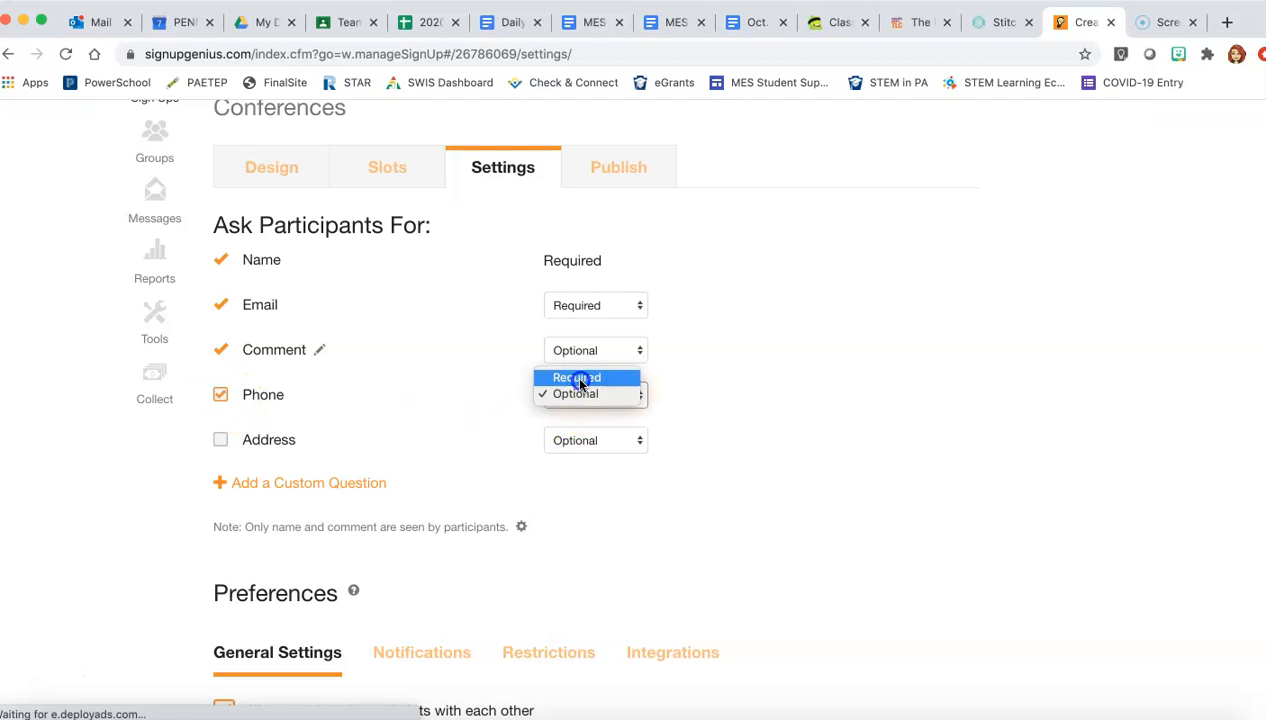
left_click(580, 383)
left_click(706, 389)
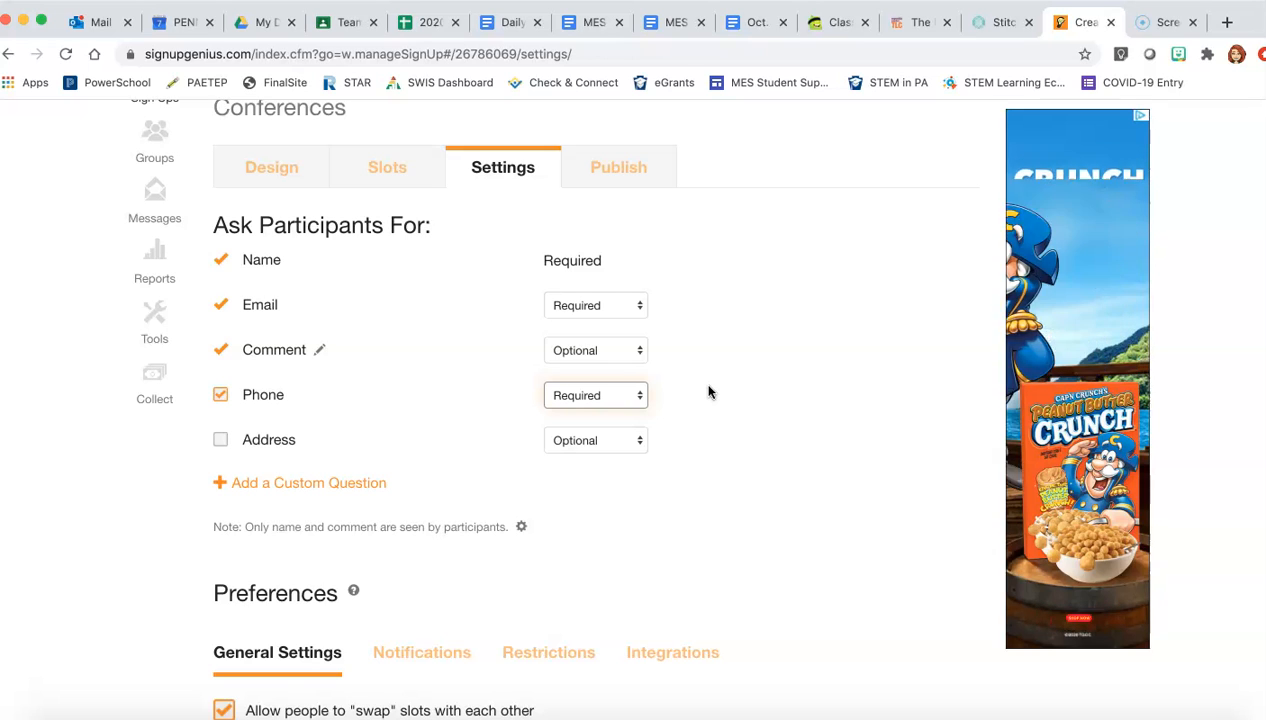
Step: Include the existing custom question "How would you like to connect for your conference?" in the sign up
left_click(324, 485)
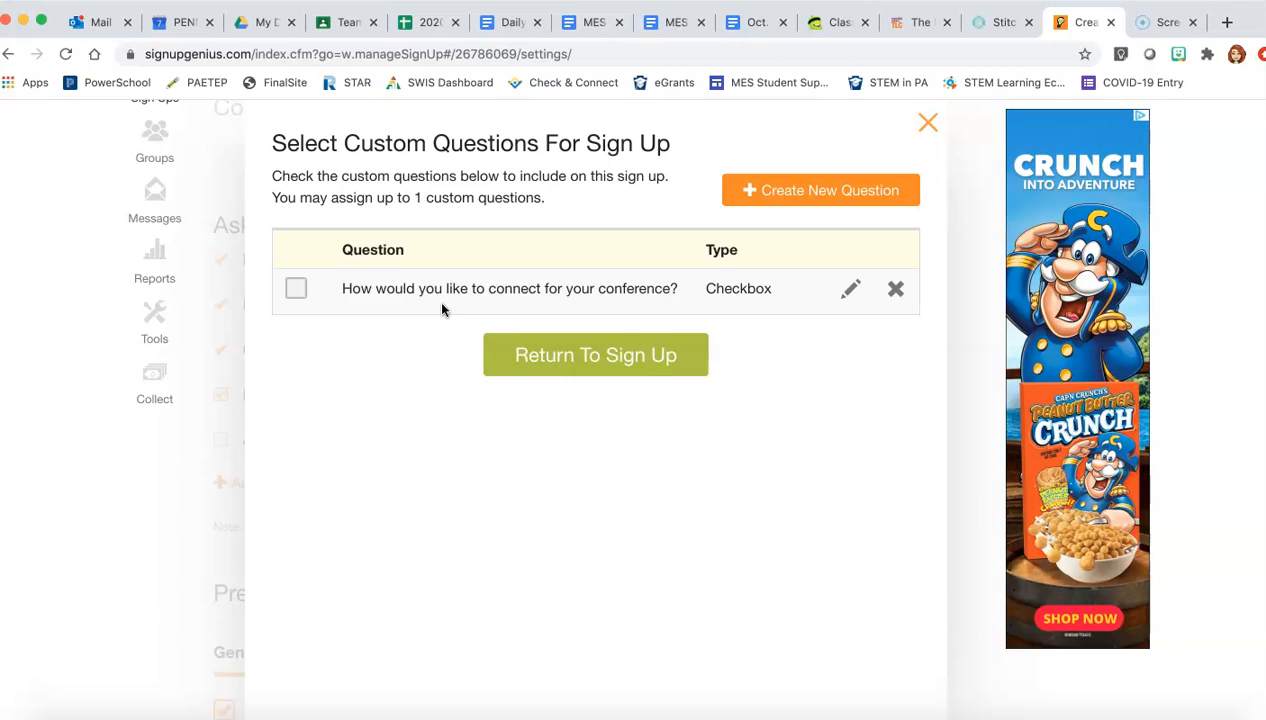
left_click(292, 289)
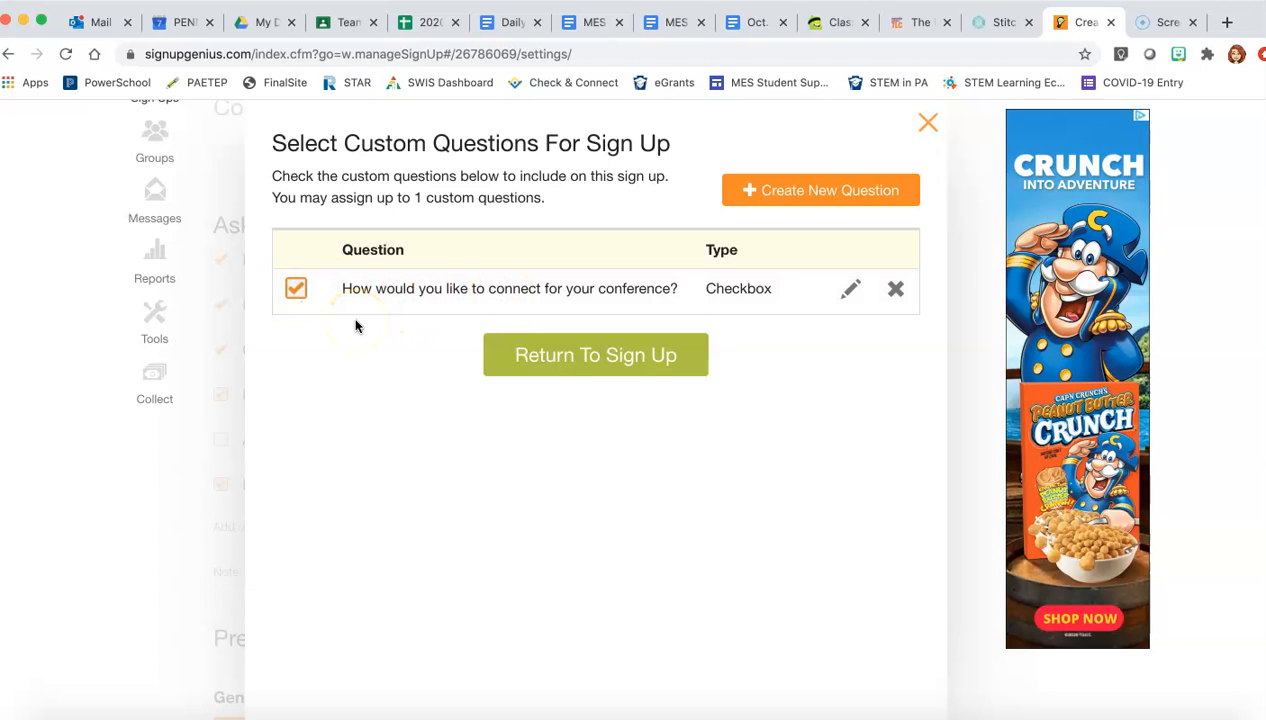
left_click(520, 289)
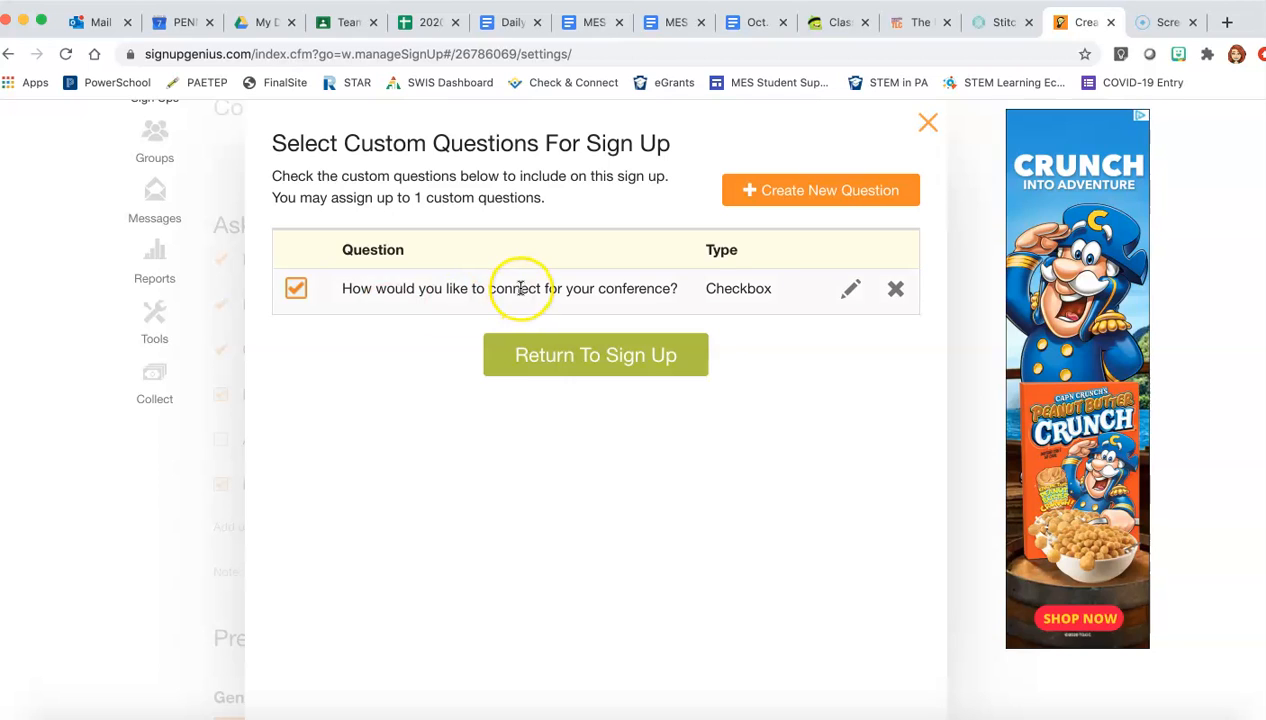
Step: Create a new custom question asking "How would you like to be contacted for parent conferences?"
left_click(797, 190)
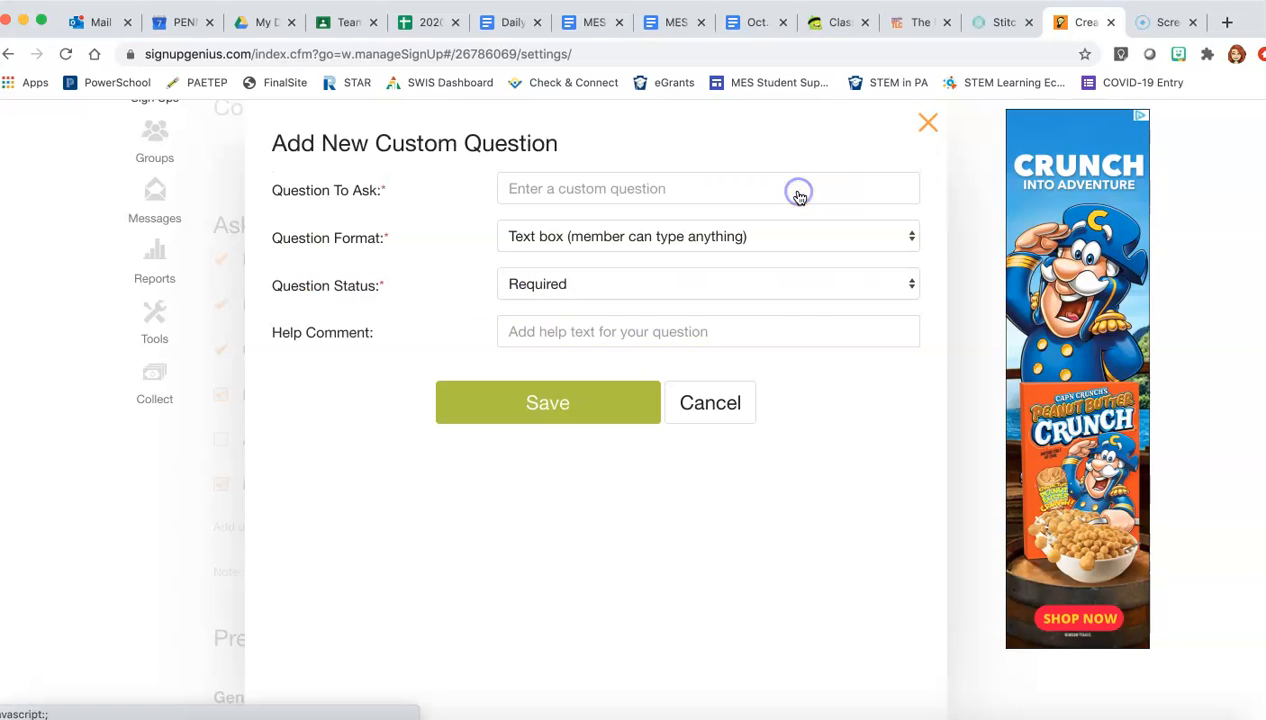
left_click(632, 189)
type("How would you")
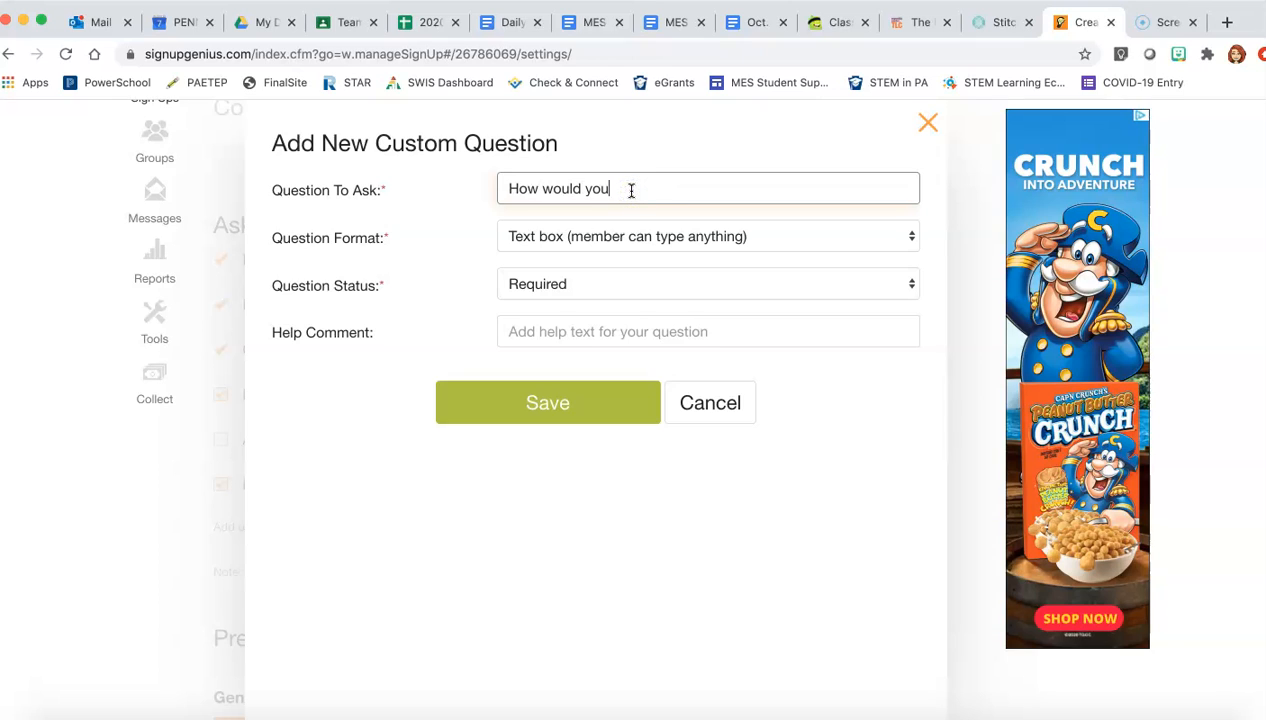
type(" like to be contacted for prent")
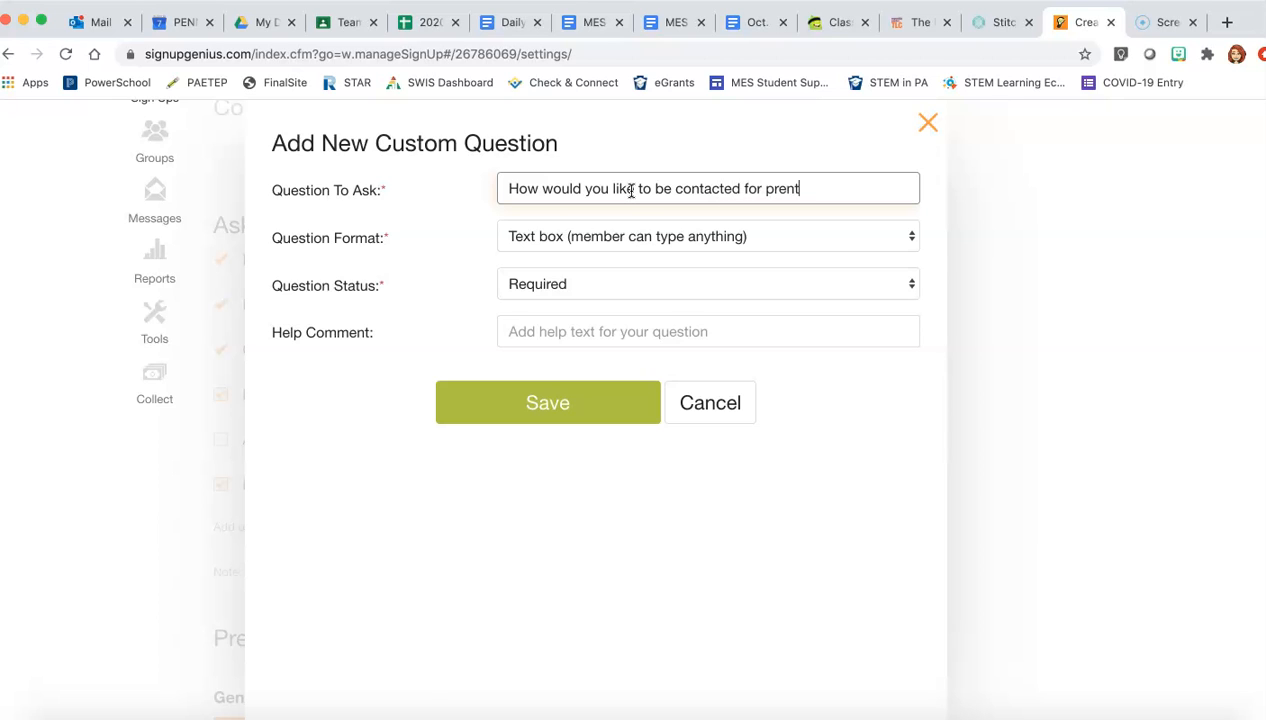
key("BackSpace")
key("BackSpace")
key("BackSpace")
type("pa")
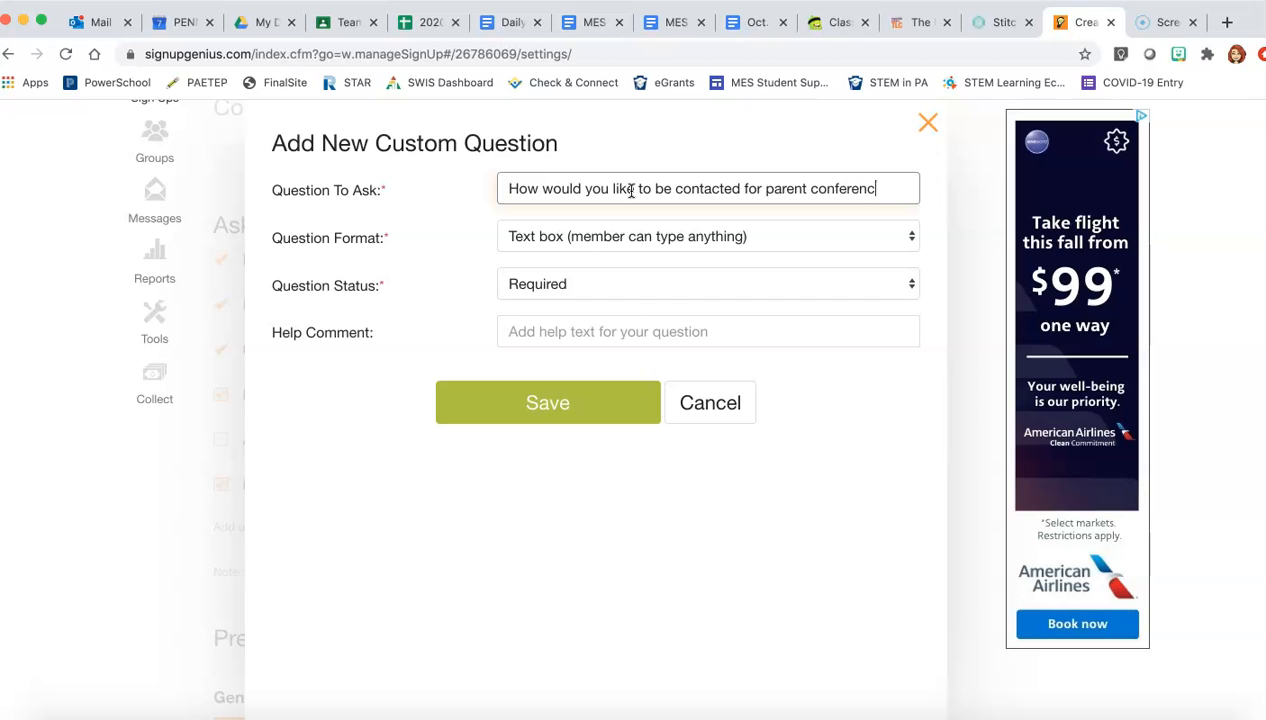
type("rent conferences?")
Step: Set the question format to check boxes that allow multiple answers, with the values Phone Call and Google Meet
left_click(810, 237)
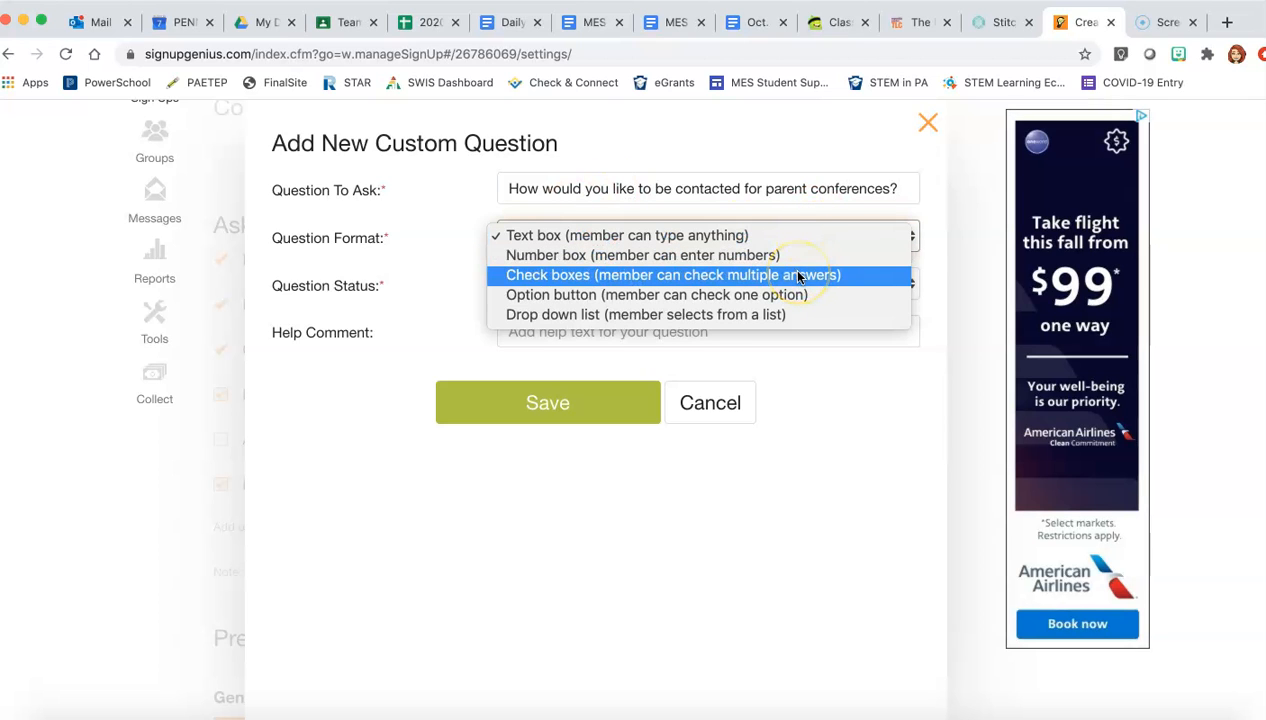
left_click(827, 277)
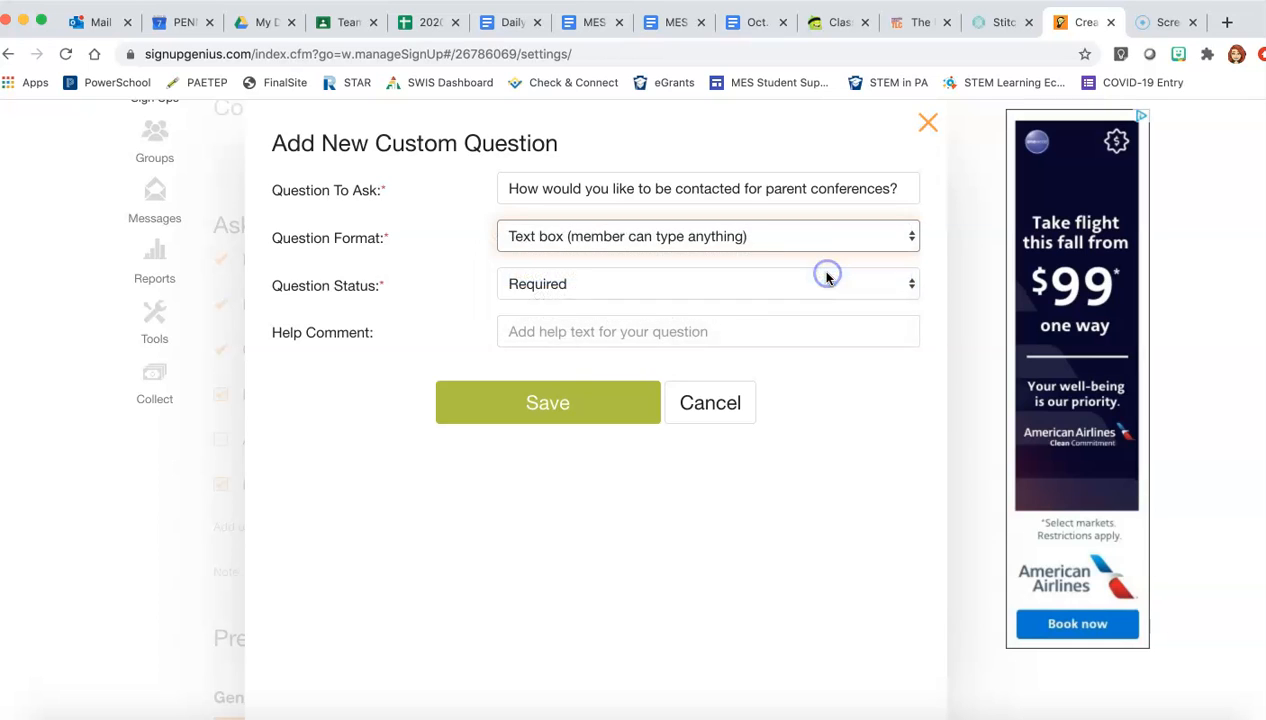
left_click(680, 290)
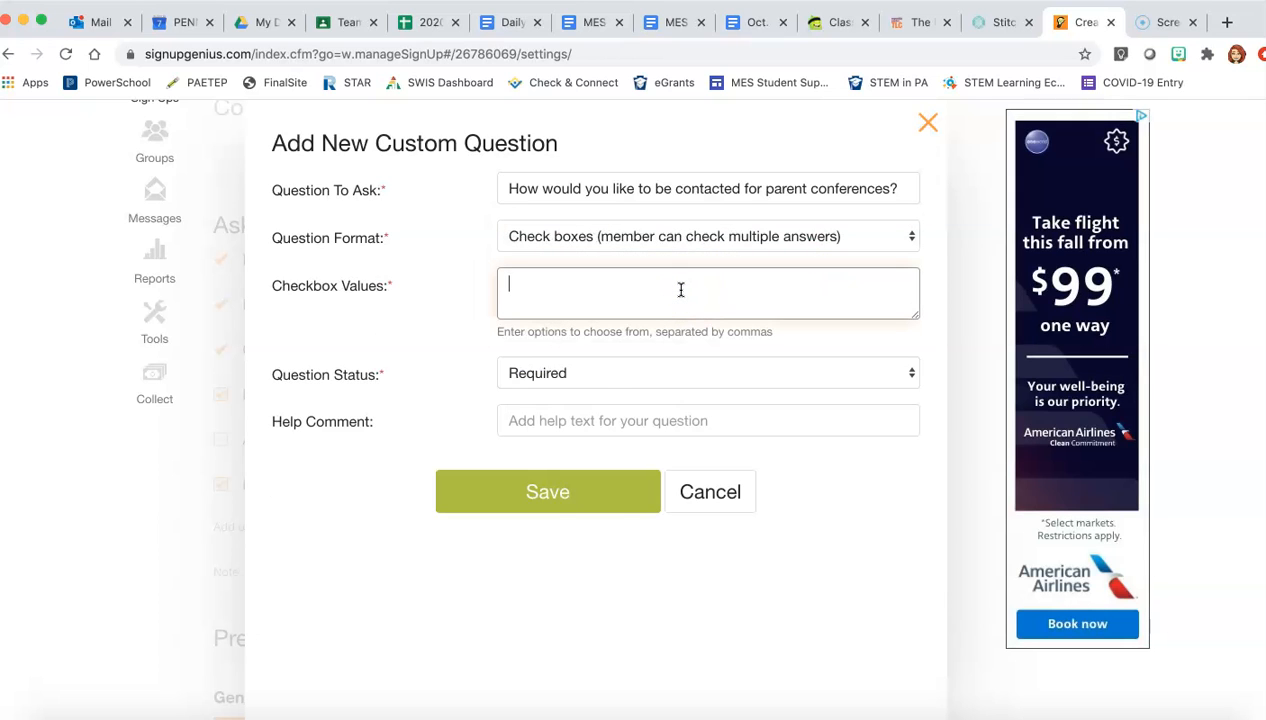
type("Phone Call, Google Meet")
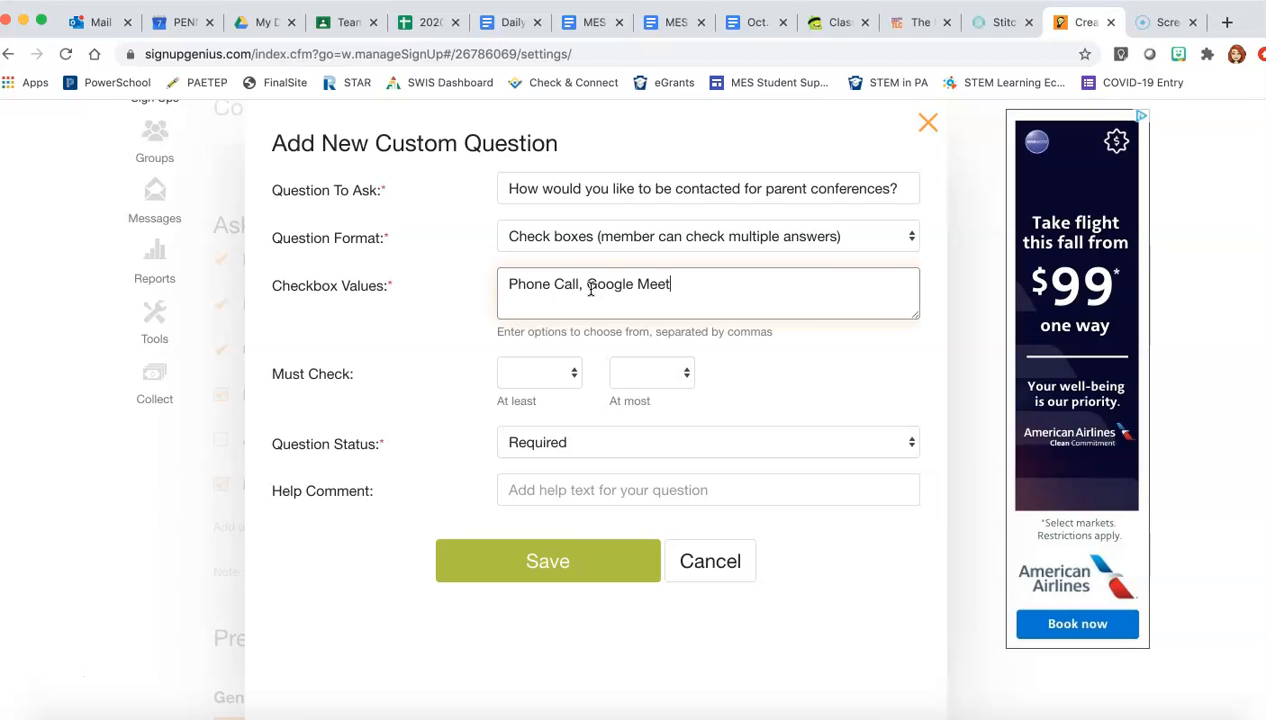
Step: Limit the custom question to at least 1 and at most 1 checked answer, save it, and return to the sign up
left_click(545, 374)
left_click(545, 388)
left_click(683, 369)
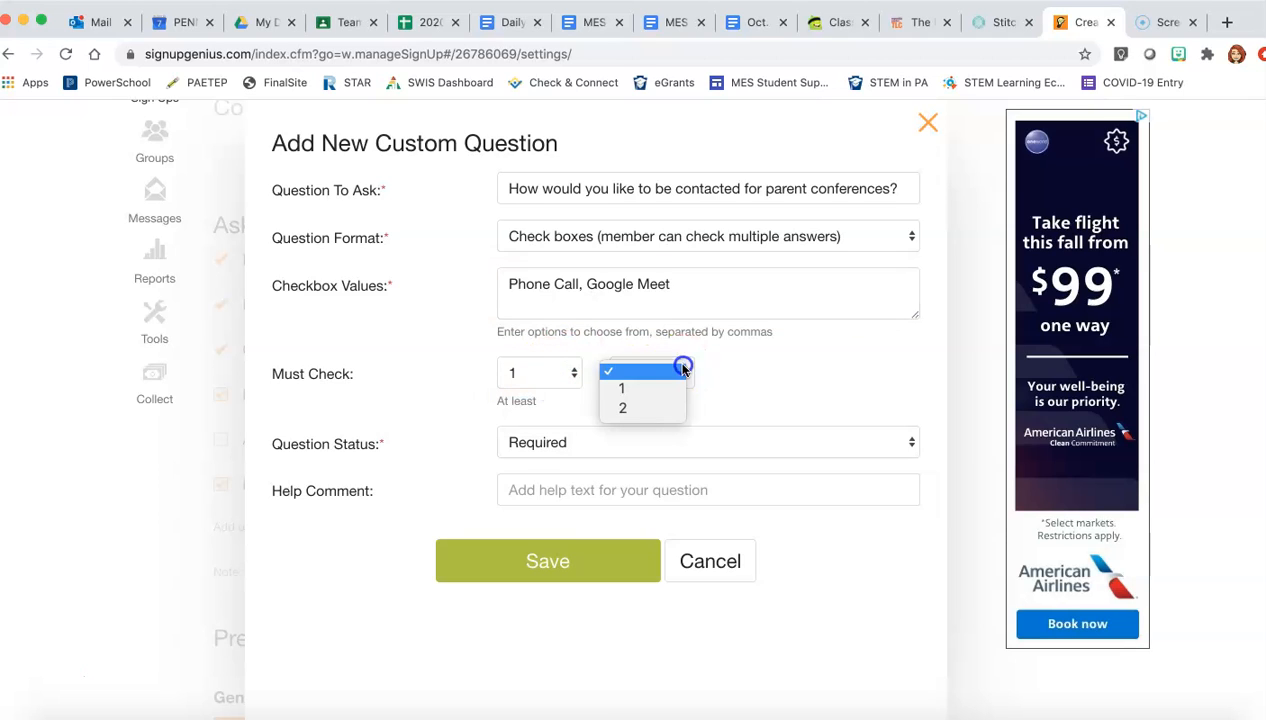
left_click(664, 390)
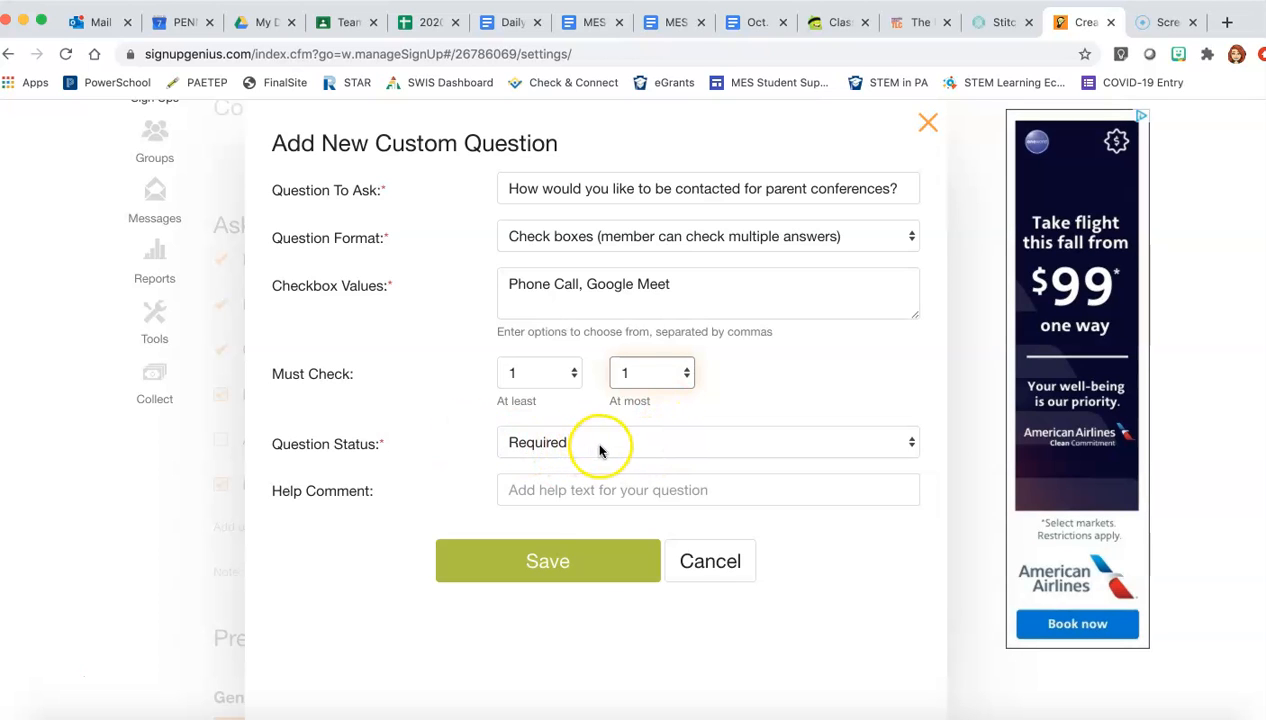
left_click(579, 560)
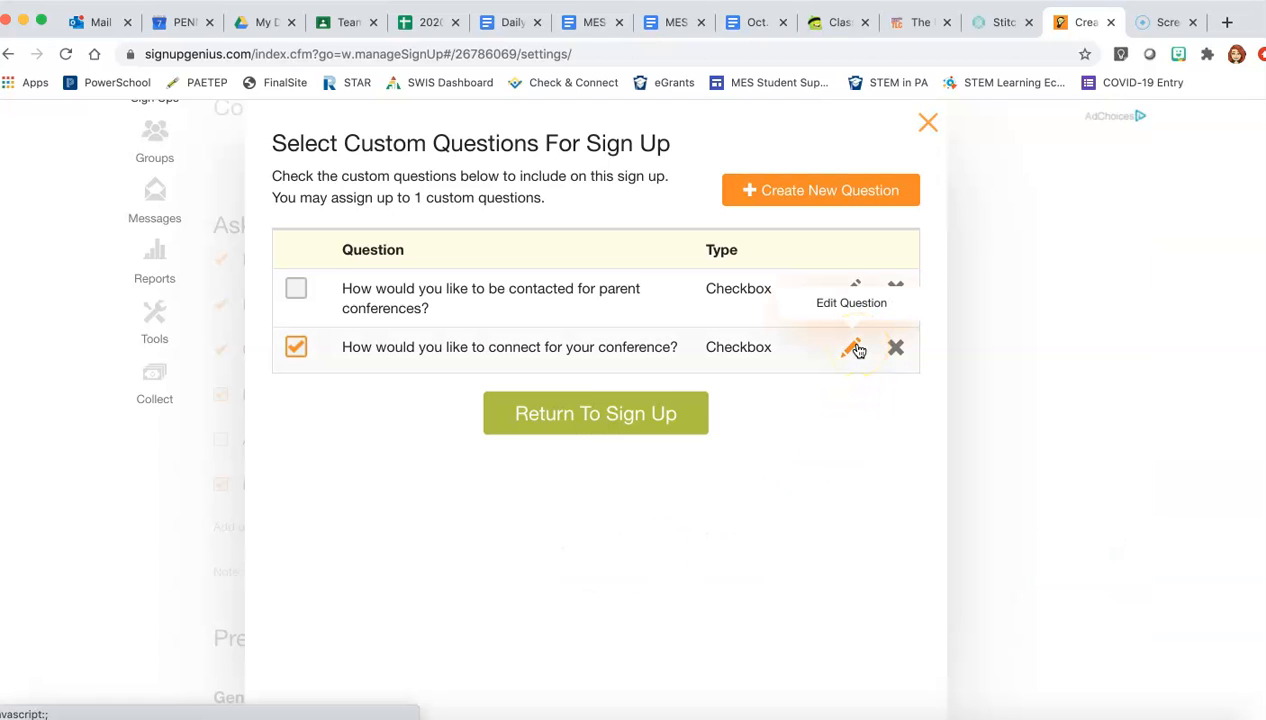
left_click(599, 416)
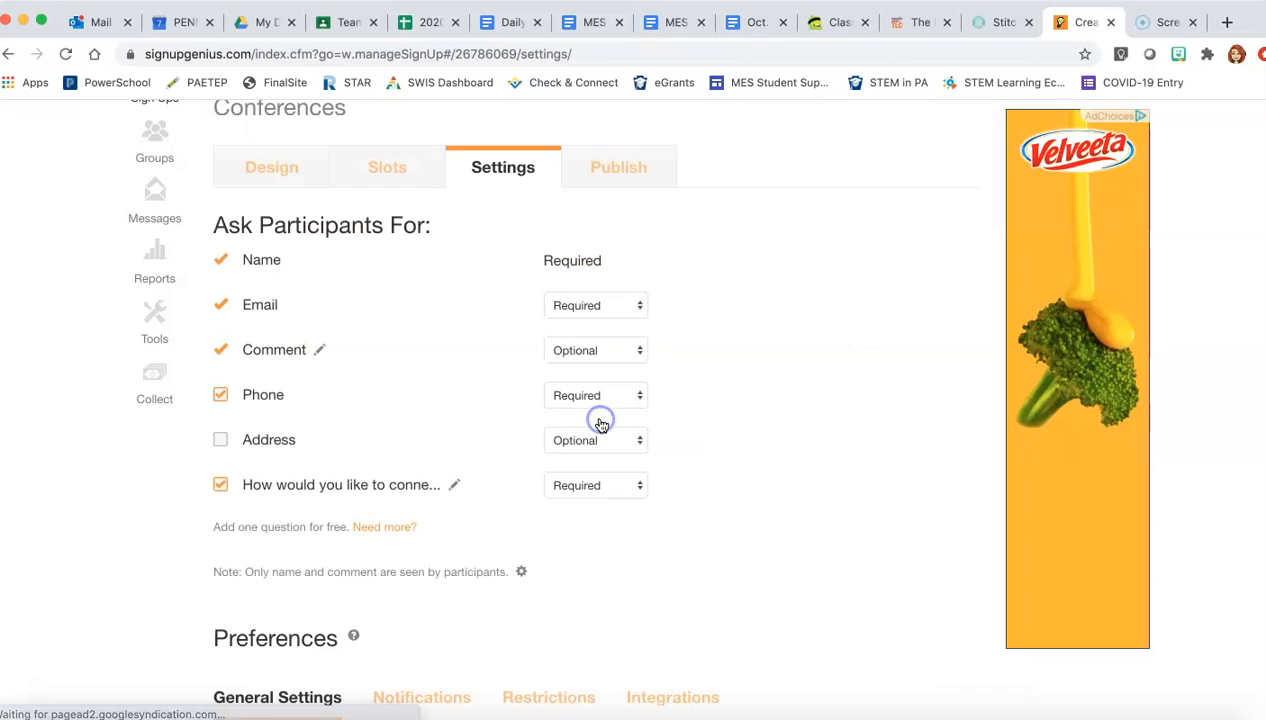
Step: Disable the preference that allows people to swap slots with each other
scroll(680, 467, "down", 3)
scroll(679, 467, "down", 2)
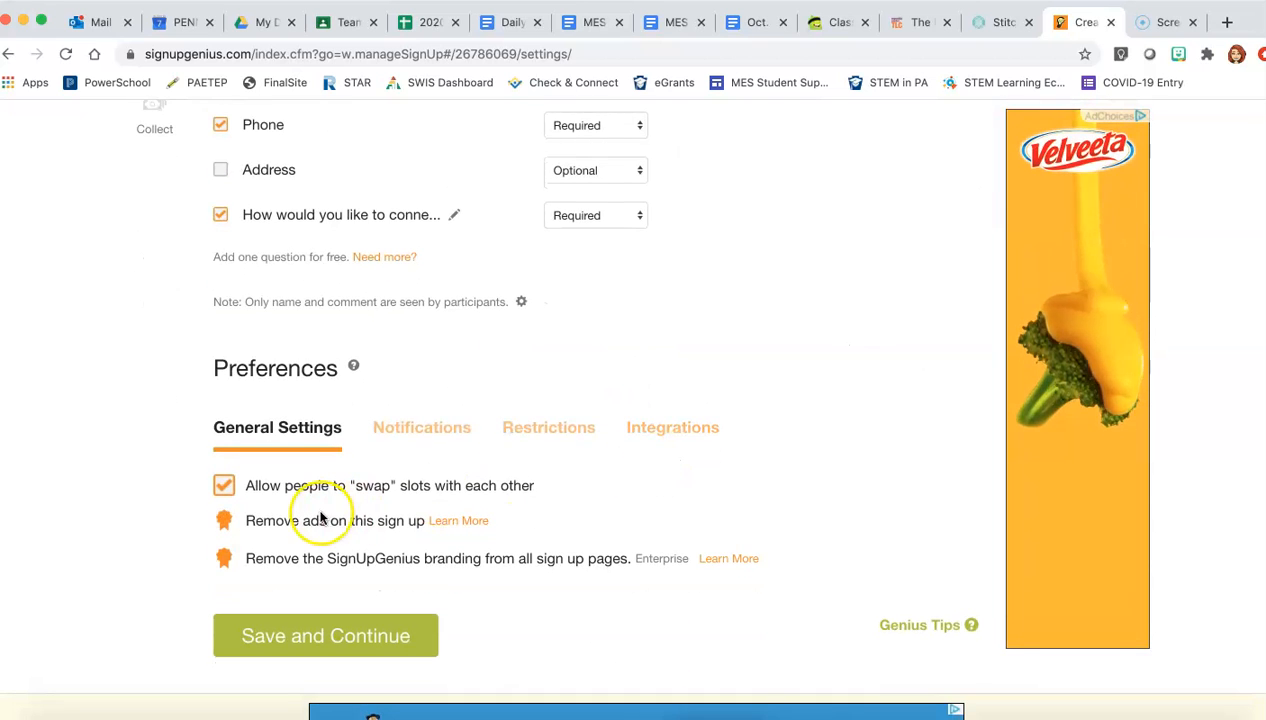
left_click(226, 489)
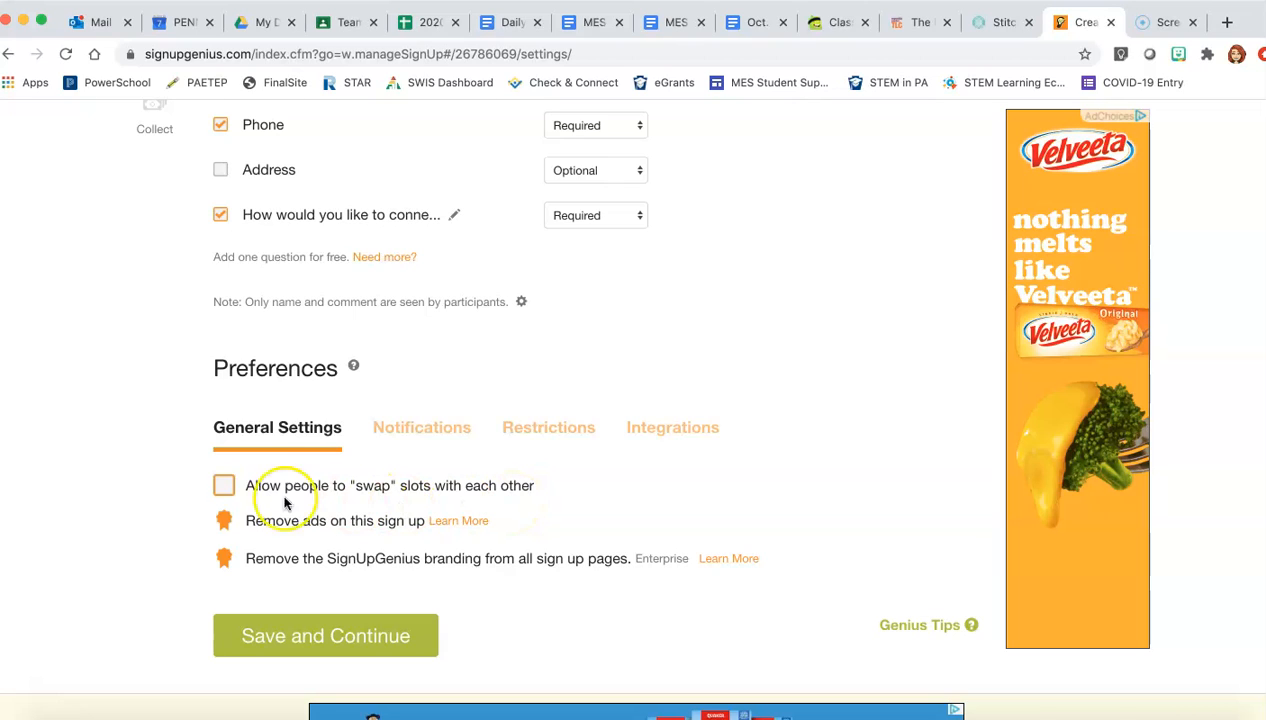
Step: Set the notification preferences to send people reminders 1 day in advance
left_click(458, 432)
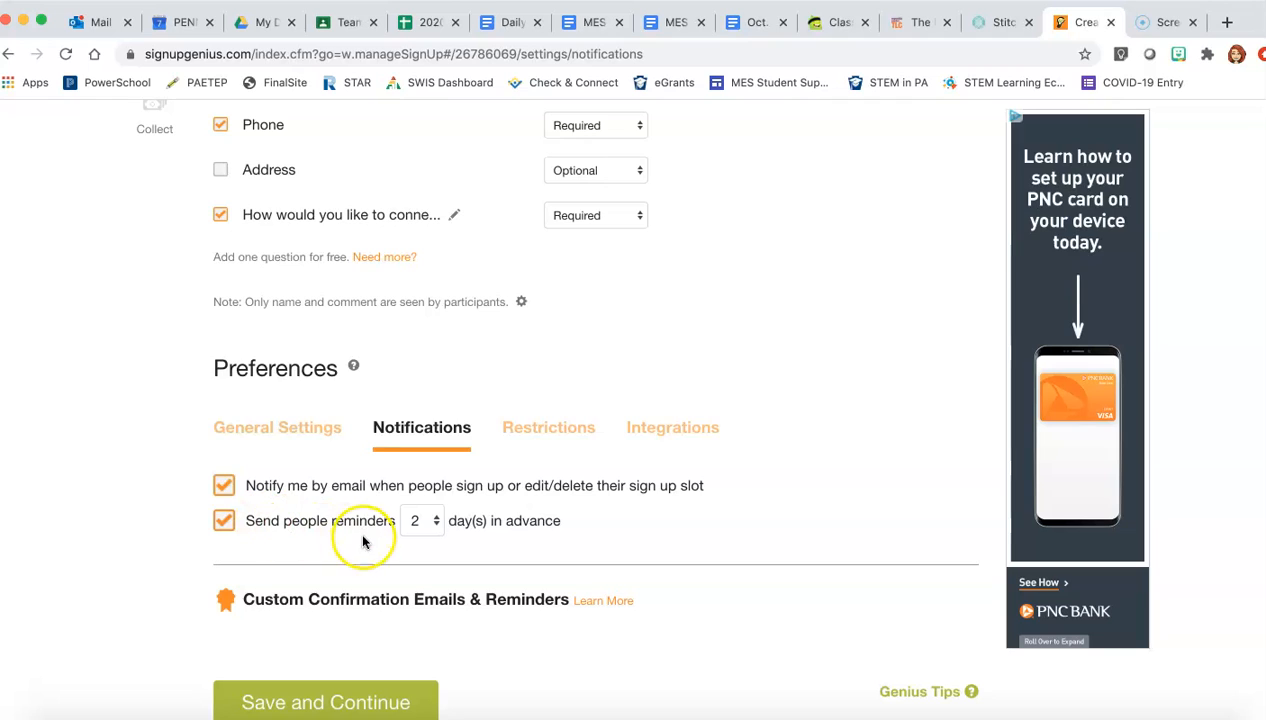
left_click(430, 524)
left_click(418, 499)
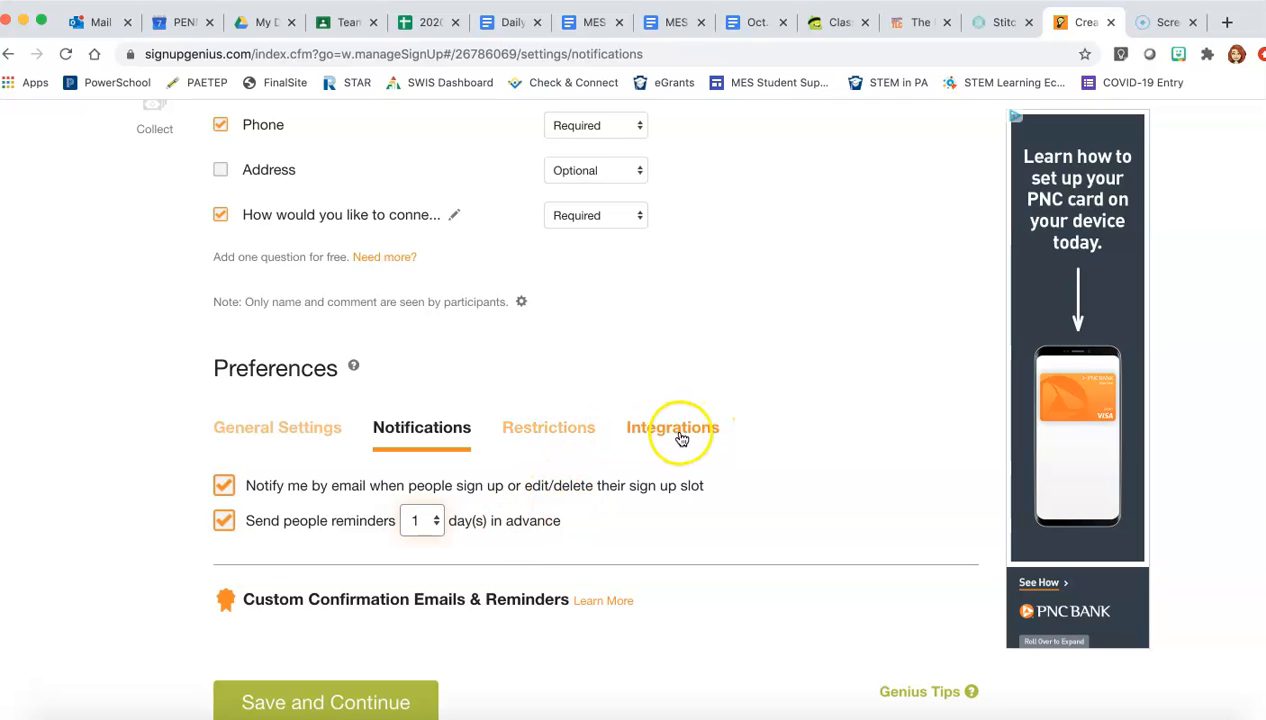
Step: Review the participant questions and preferences, and save the settings to continue to publishing
scroll(763, 470, "down", 2)
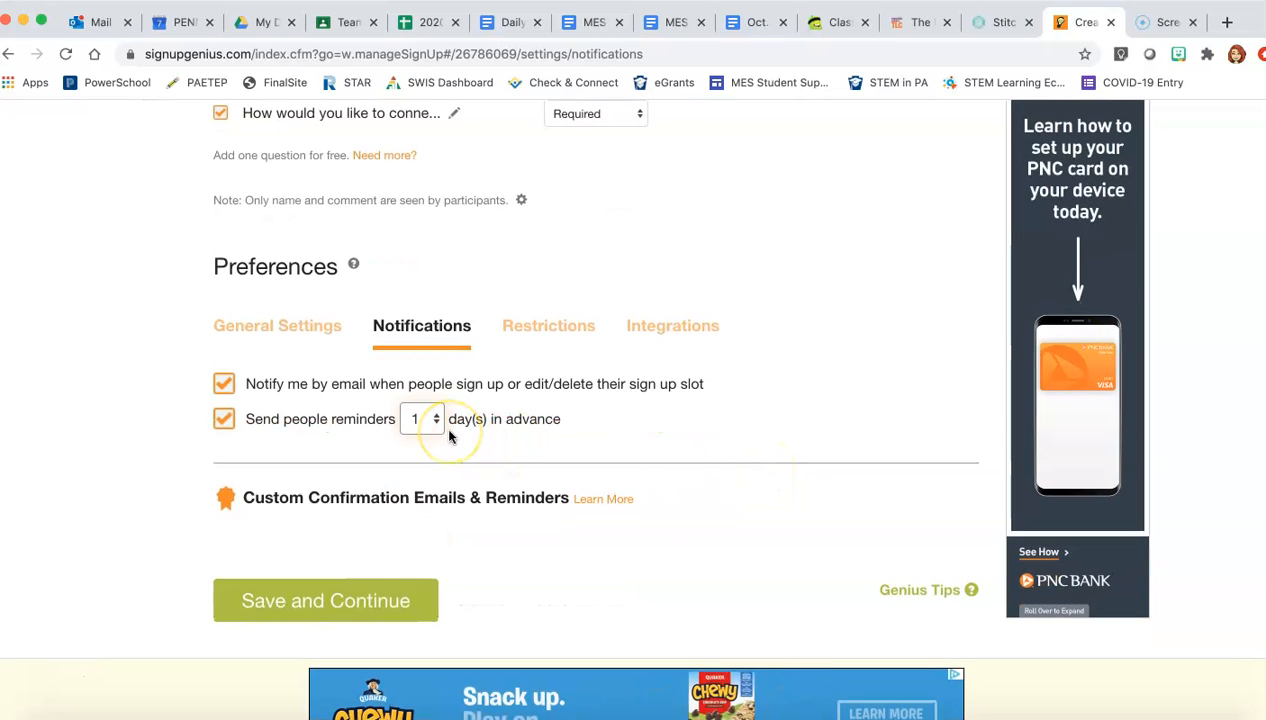
scroll(449, 436, "up", 3)
scroll(449, 436, "up", 3)
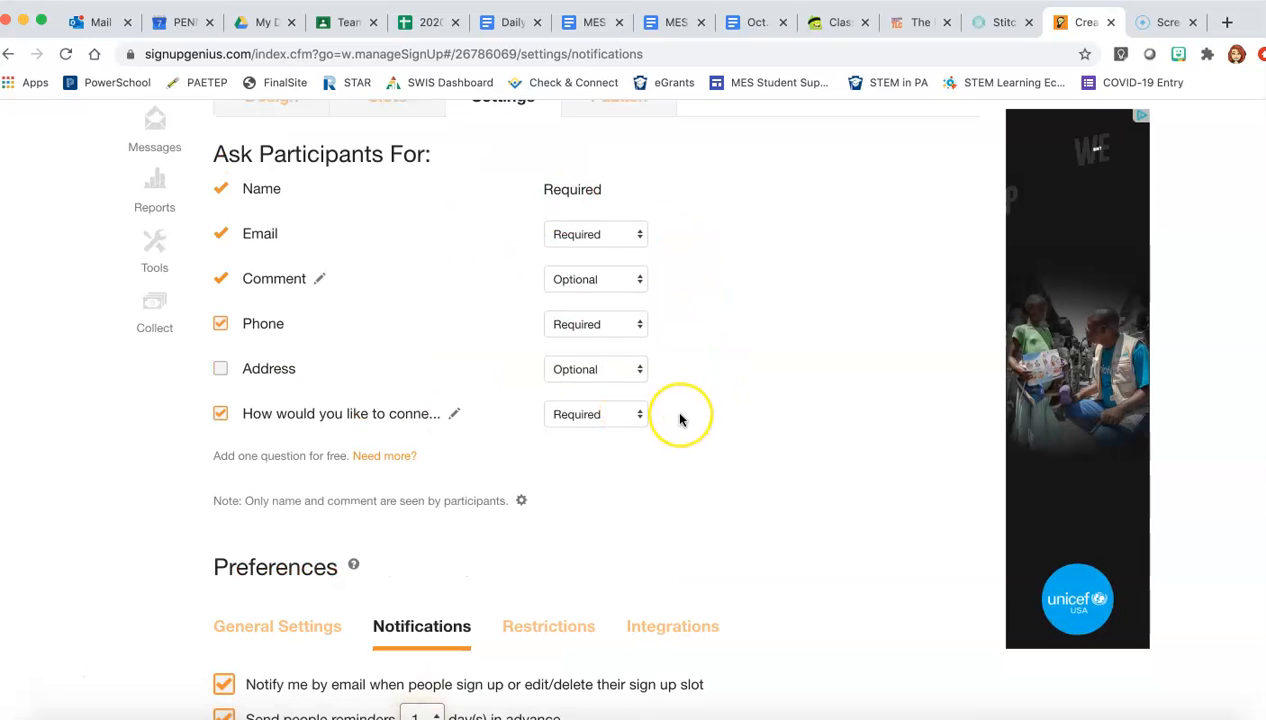
scroll(679, 419, "down", 6)
left_click(362, 531)
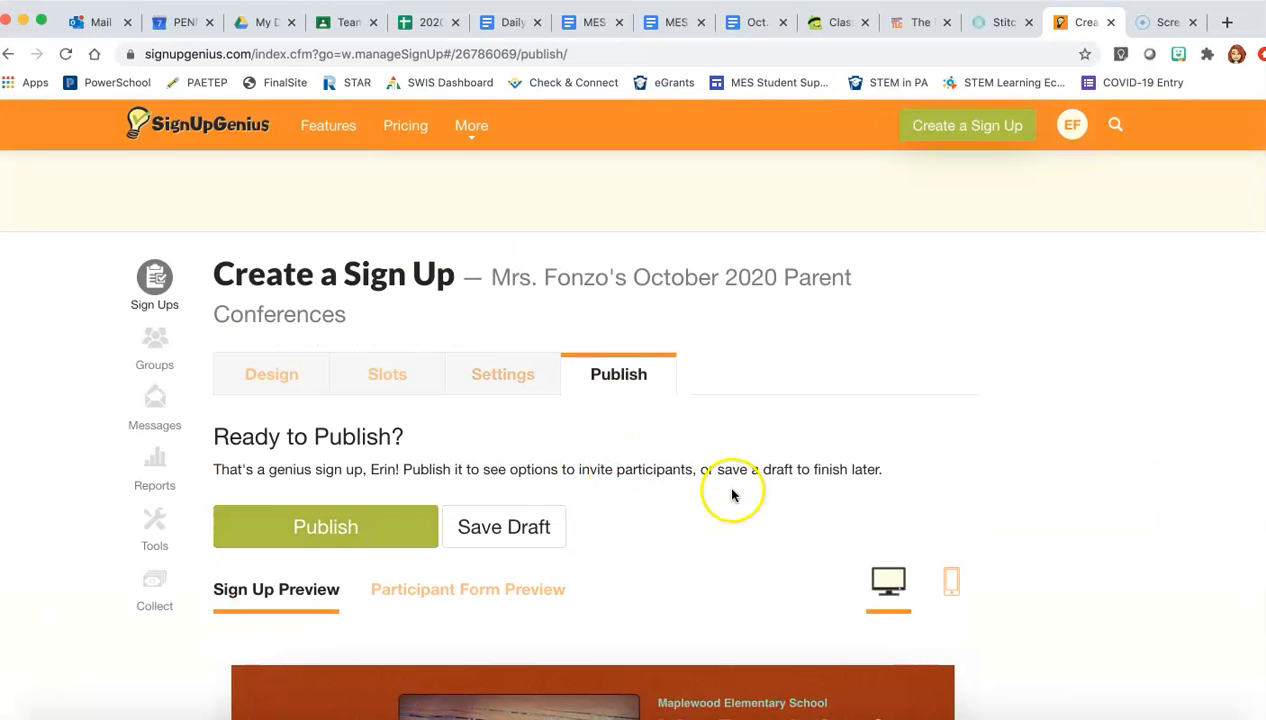
Step: Check the sign up preview and publish the parent conferences sign up
scroll(735, 490, "down", 5)
scroll(922, 563, "down", 4)
scroll(922, 563, "up", 8)
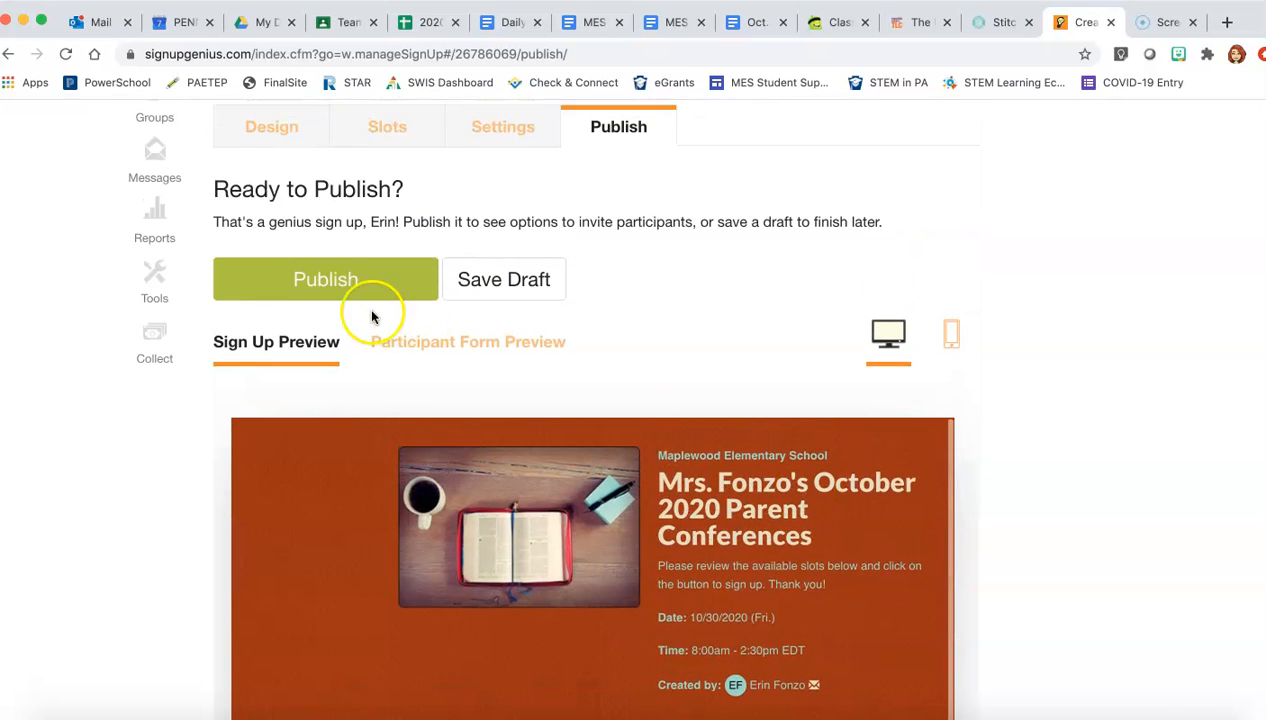
left_click(348, 277)
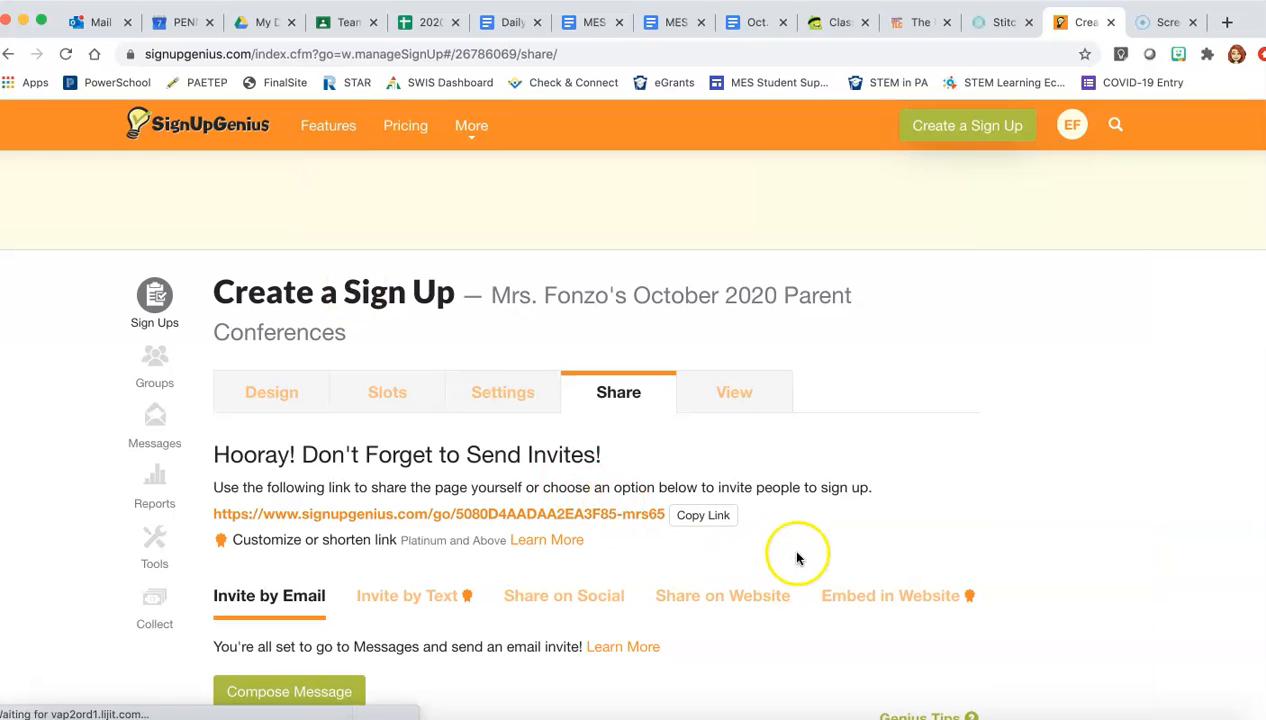
Step: Copy the published sign up's sharing link for inviting participants
left_click(704, 516)
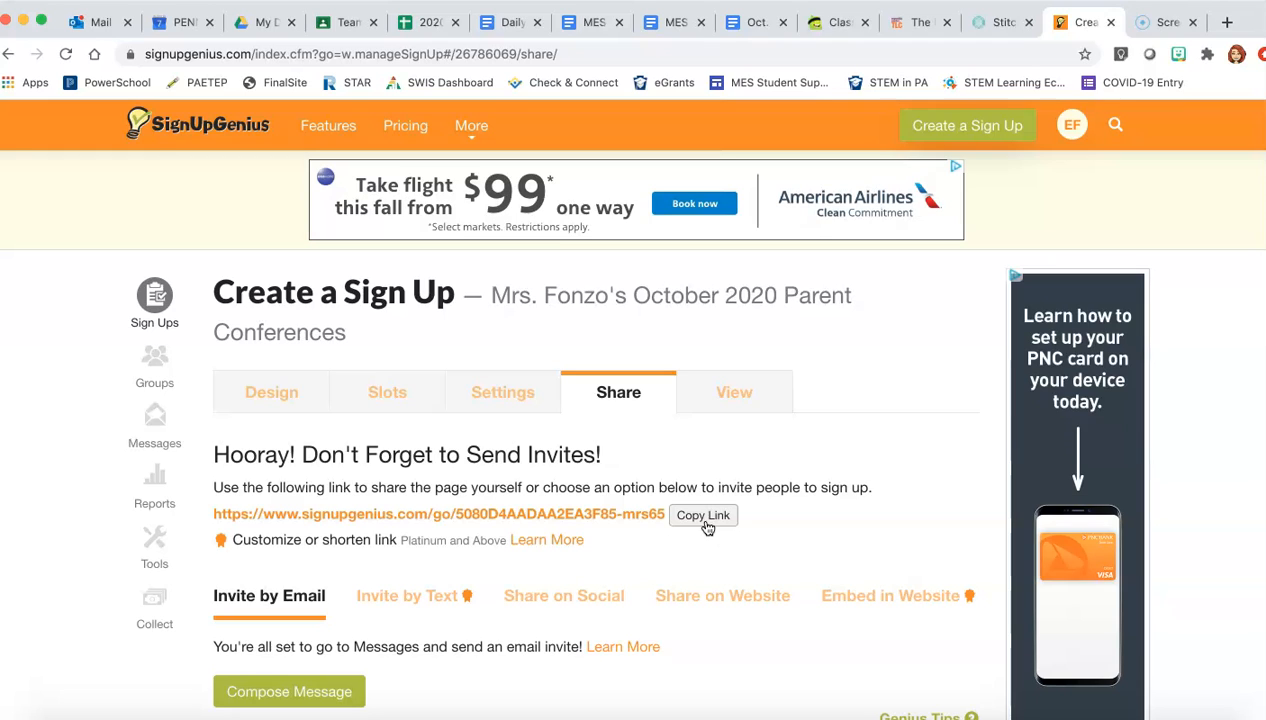
left_click(849, 531)
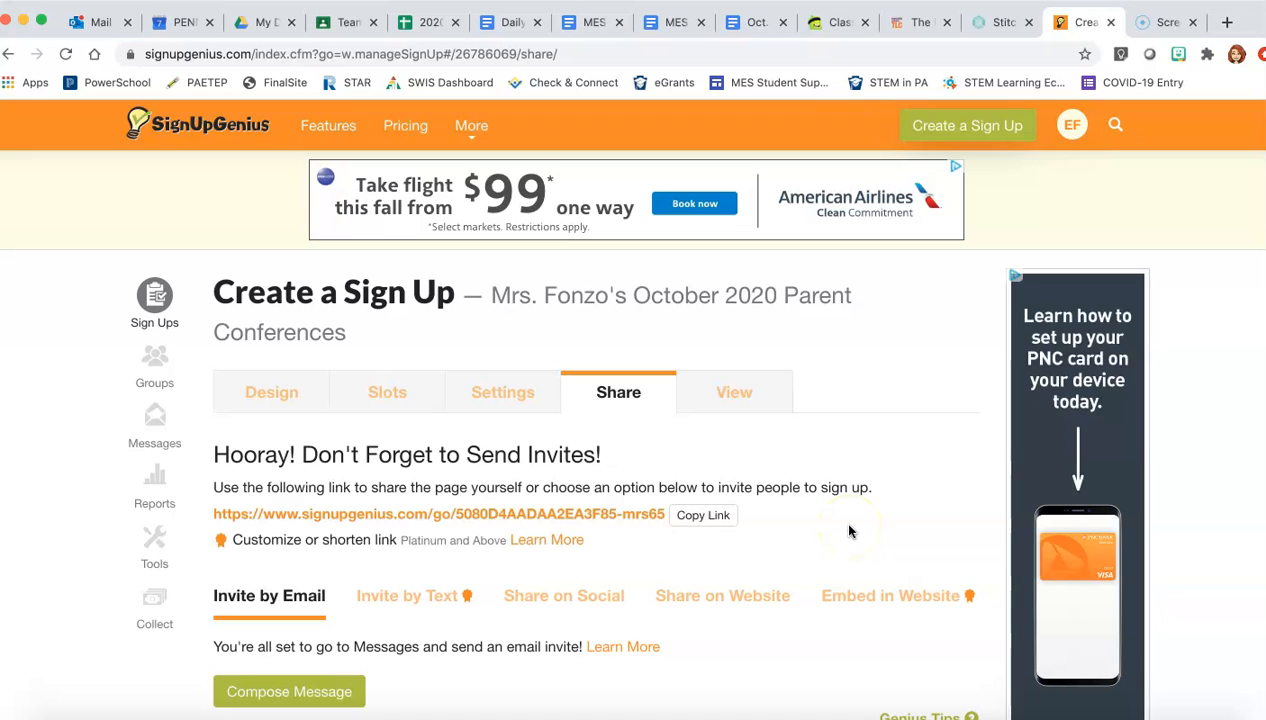
scroll(849, 531, "down", 3)
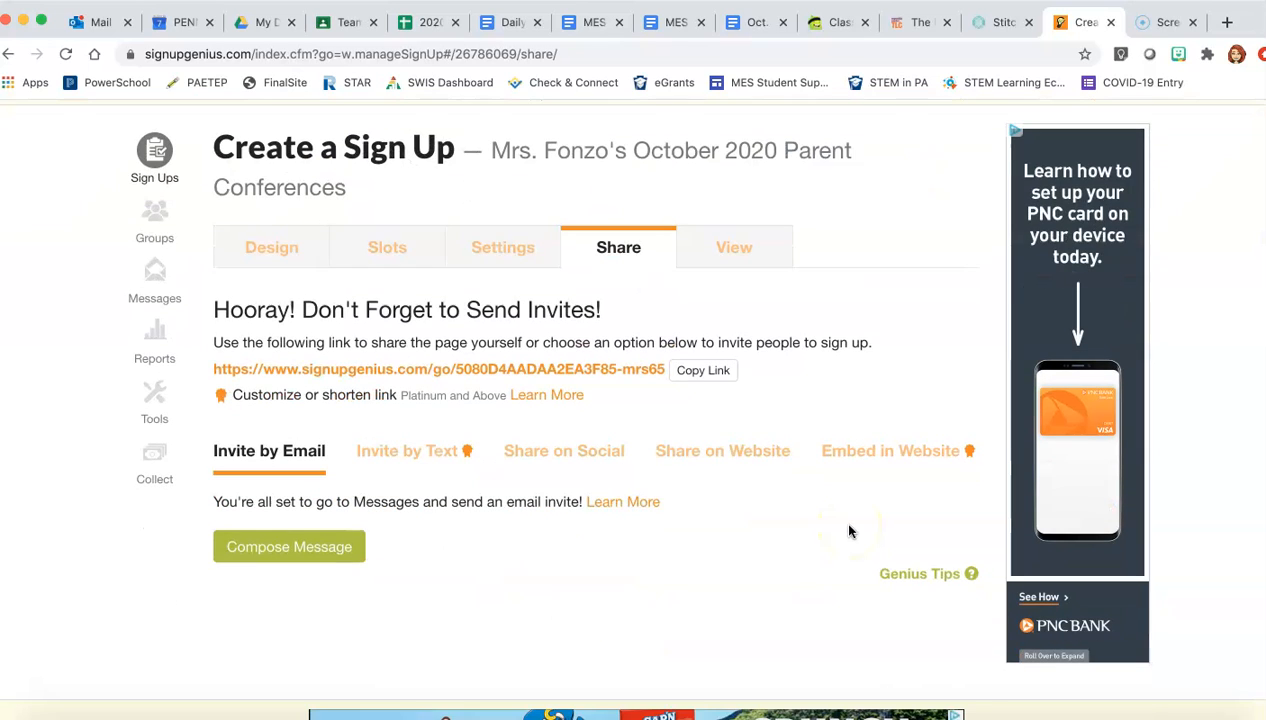